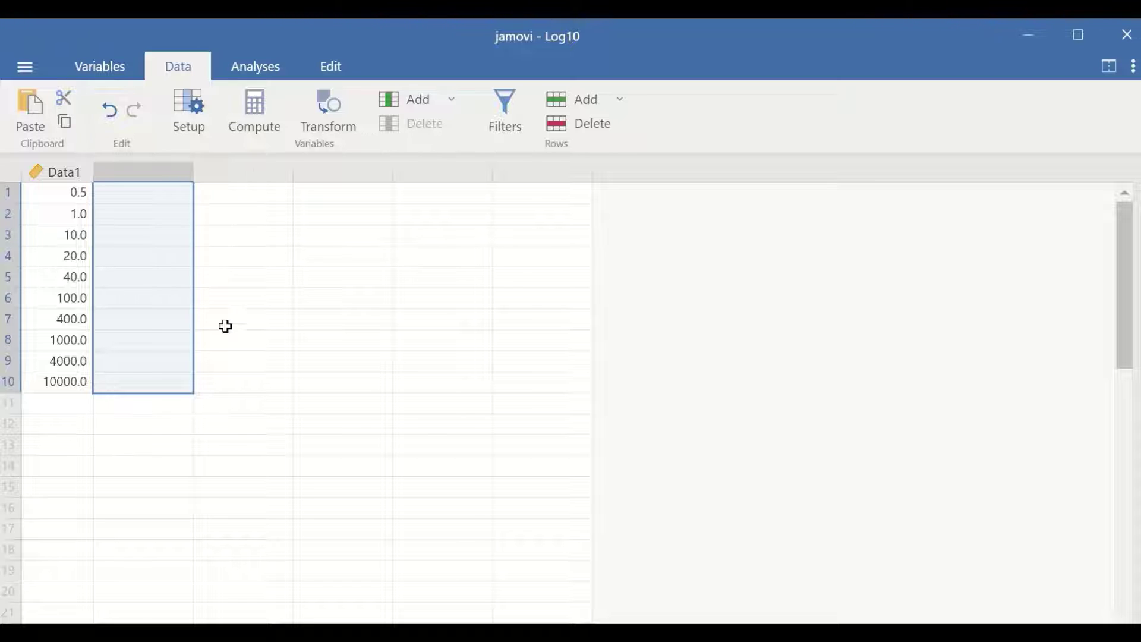
Add a new computed variable named Log10.
click(194, 127)
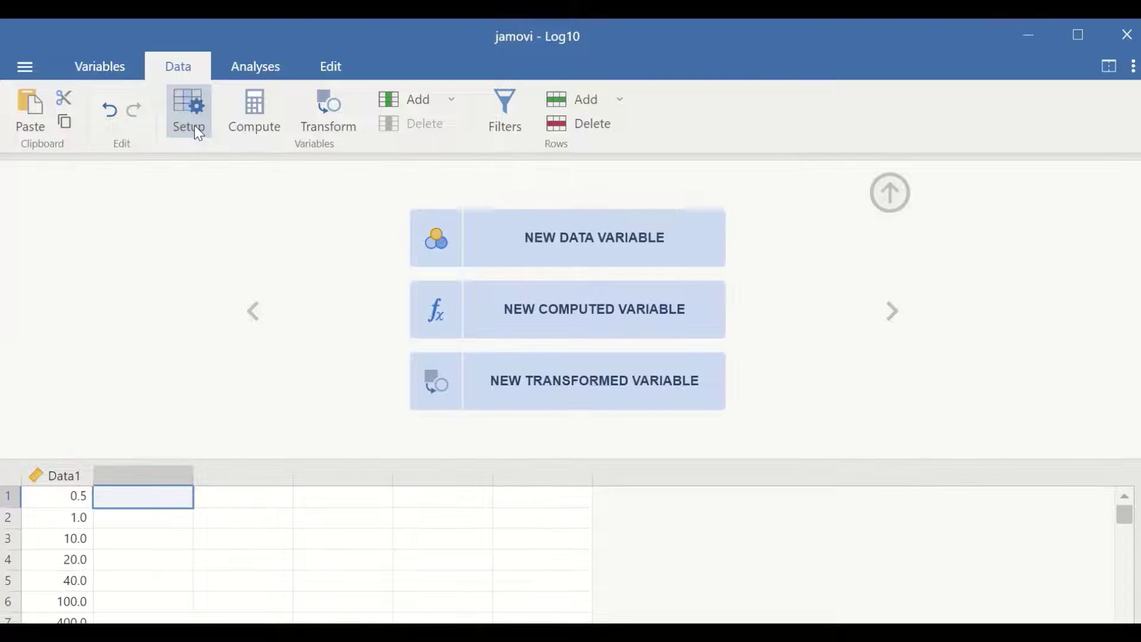
click(574, 309)
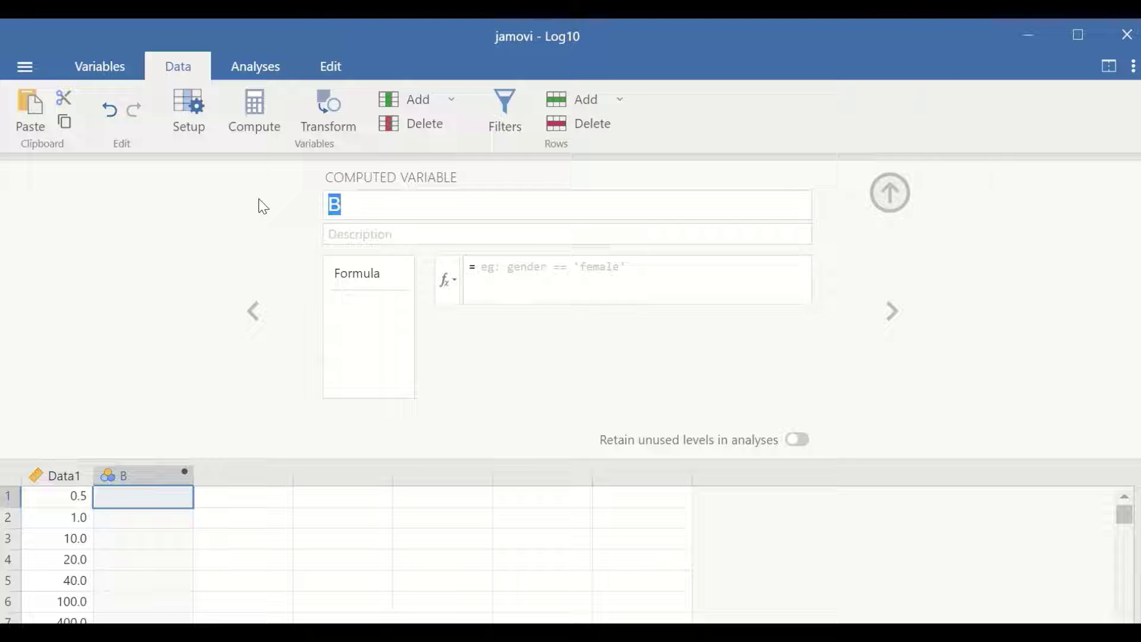
text(L)
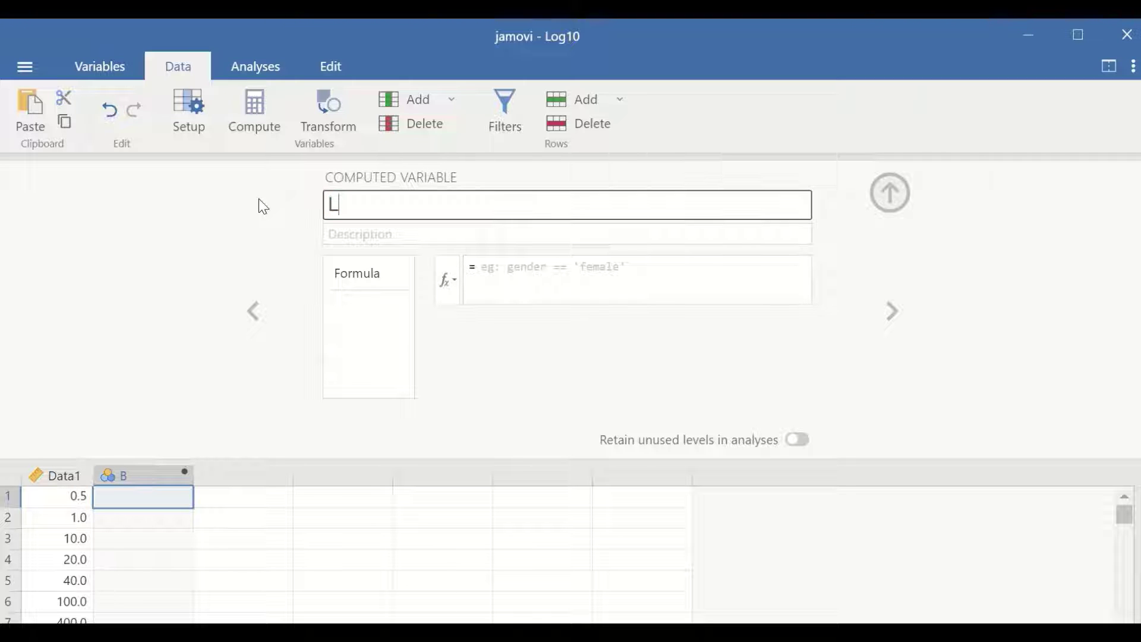
text(og10)
key(Return)
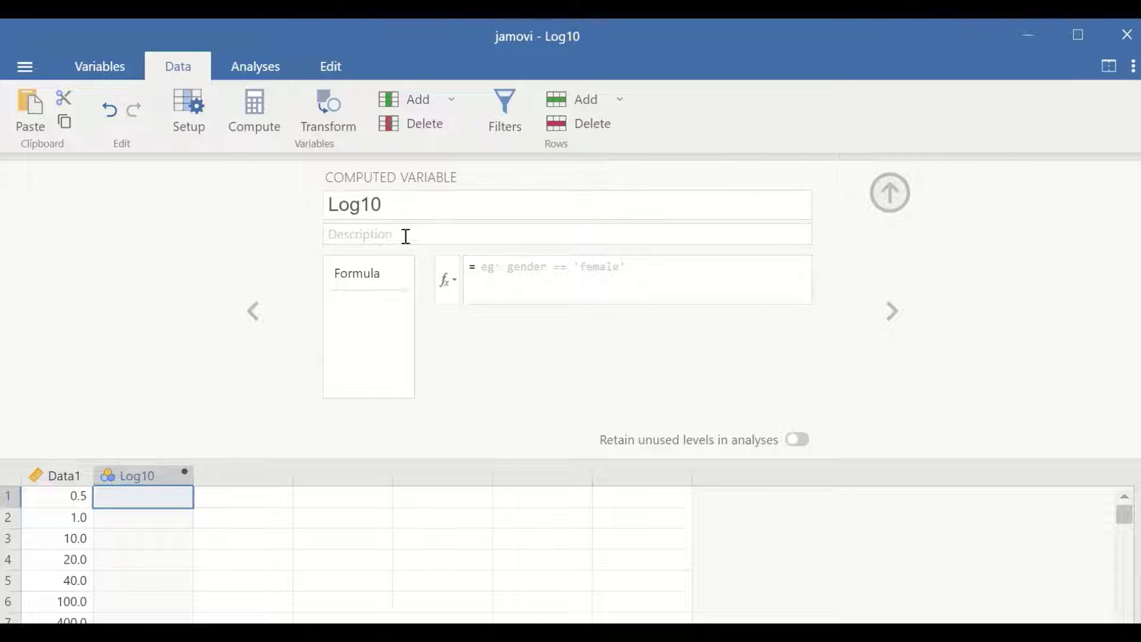
Give Log10 the formula LOG10(Data1), filling rows 1–10 with values from -0.301 to 4.000.
click(451, 279)
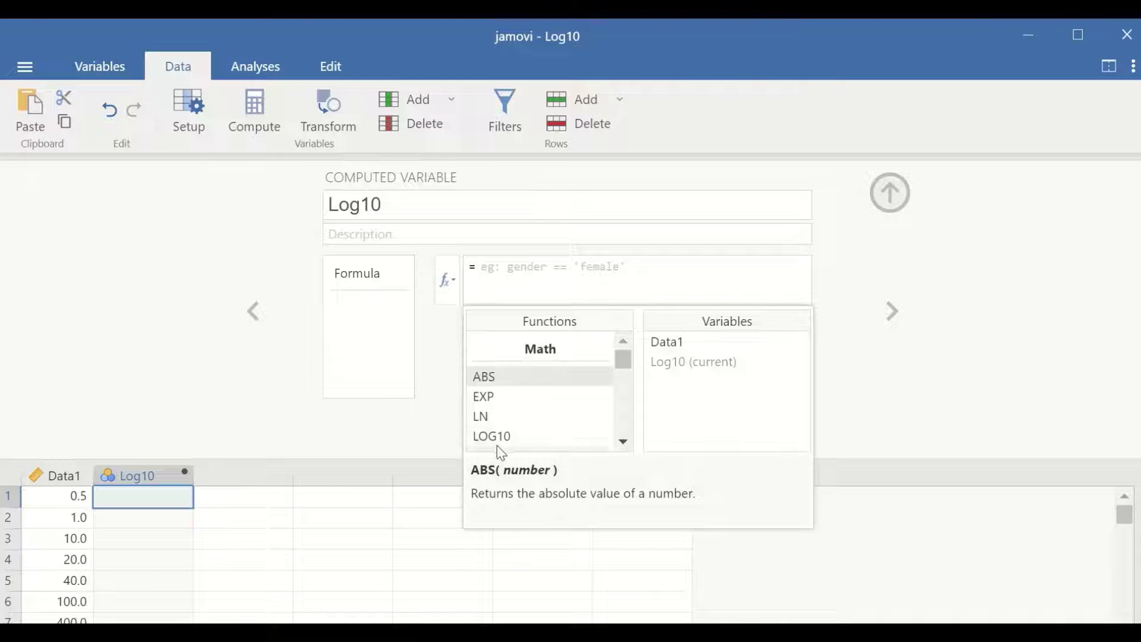
click(512, 438)
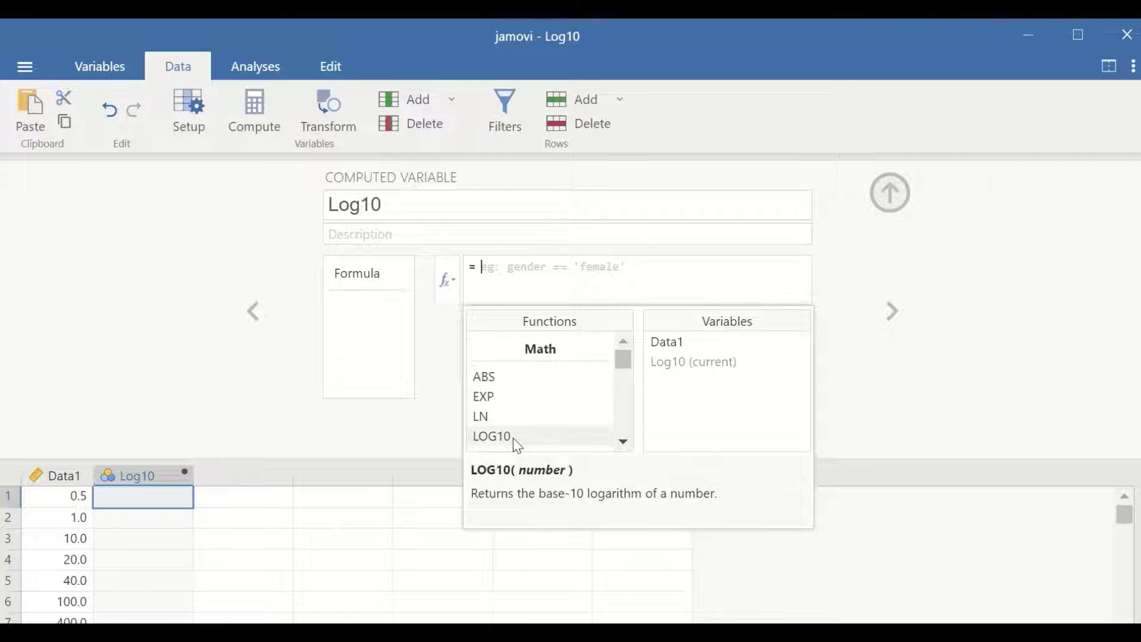
double_click(517, 439)
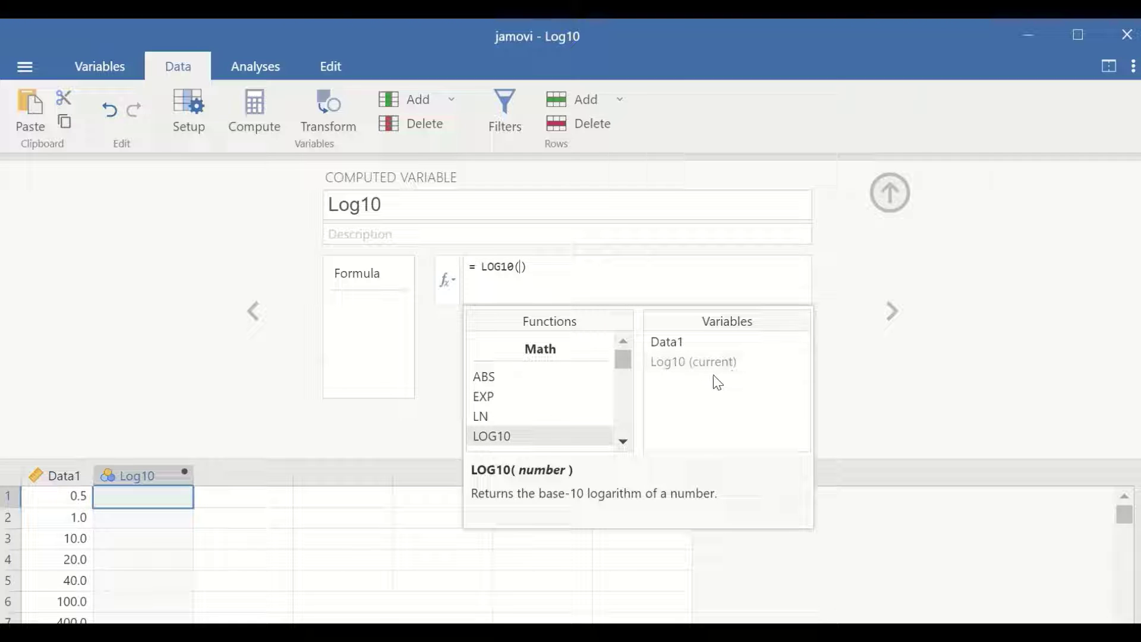
click(653, 342)
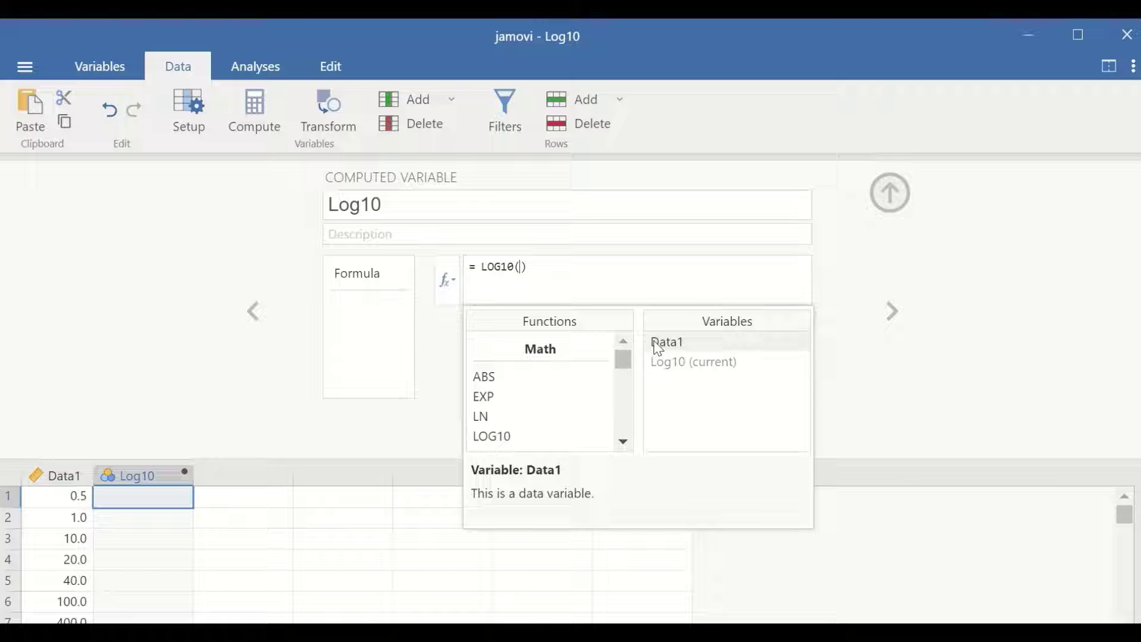
double_click(654, 342)
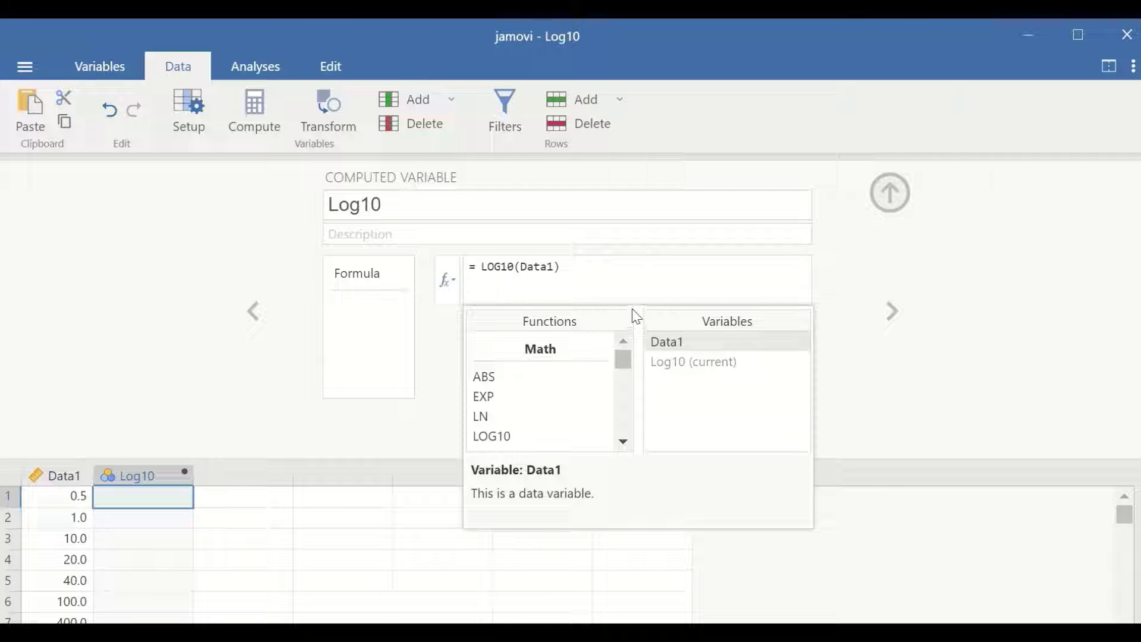
key(Return)
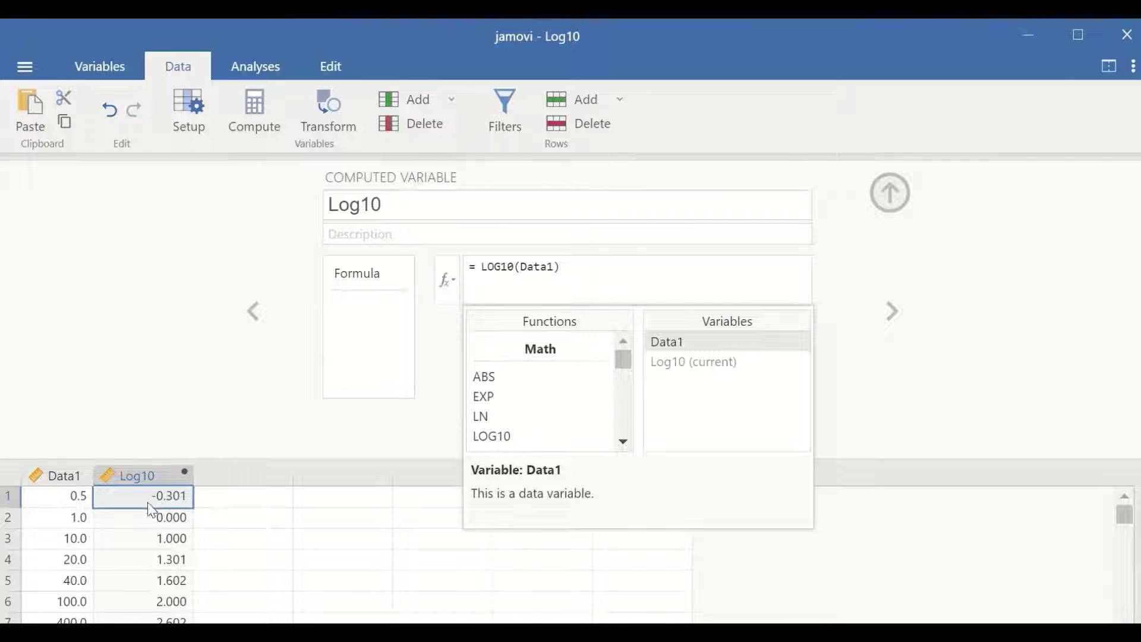
scroll(208, 519, down, 4)
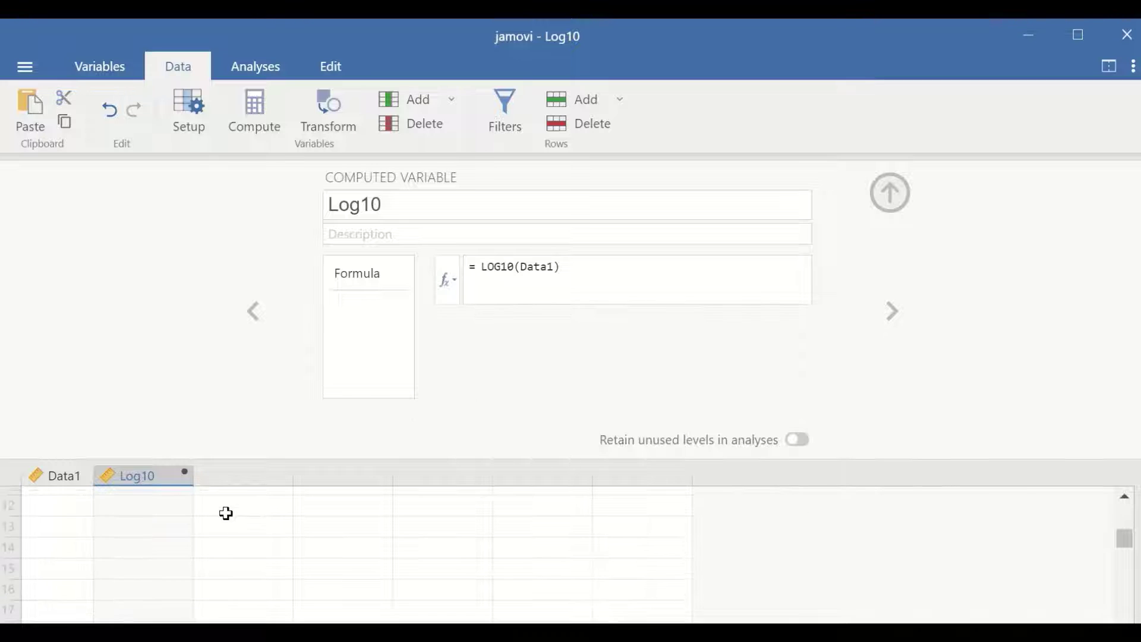
scroll(226, 502, up, 4)
click(890, 193)
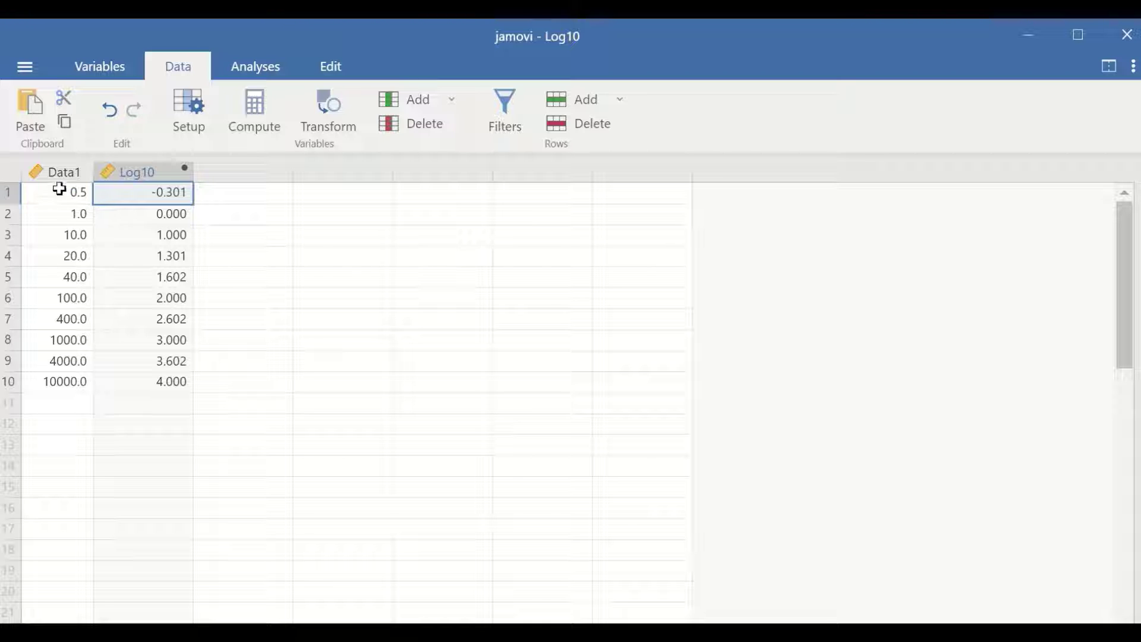
shift+click(166, 381)
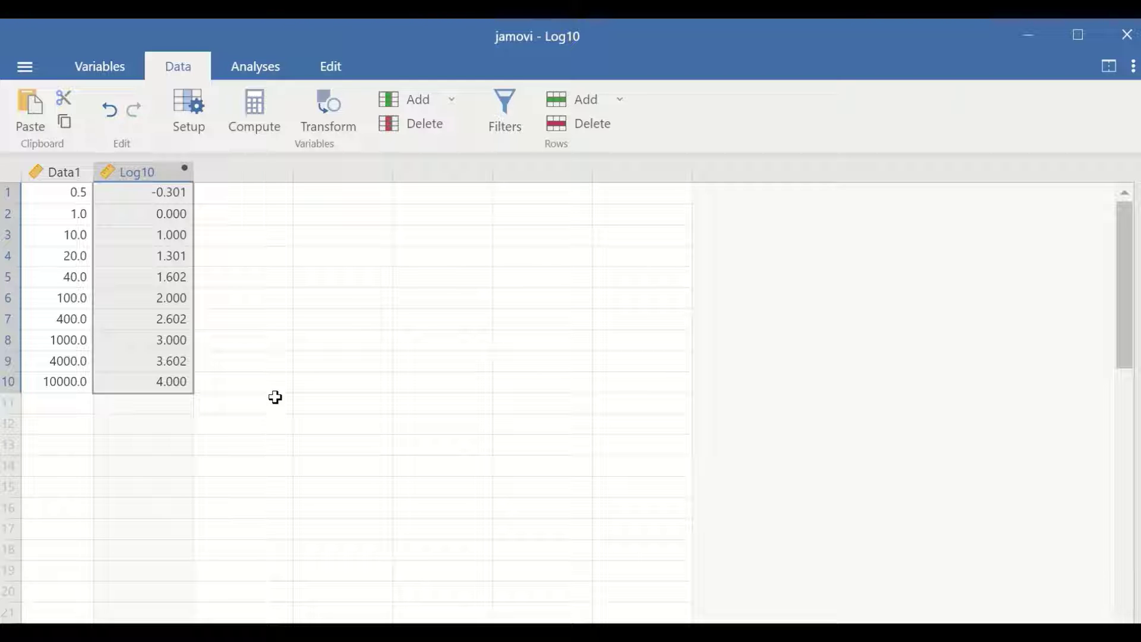
Add a computed variable named Inverse in the empty third column.
click(234, 172)
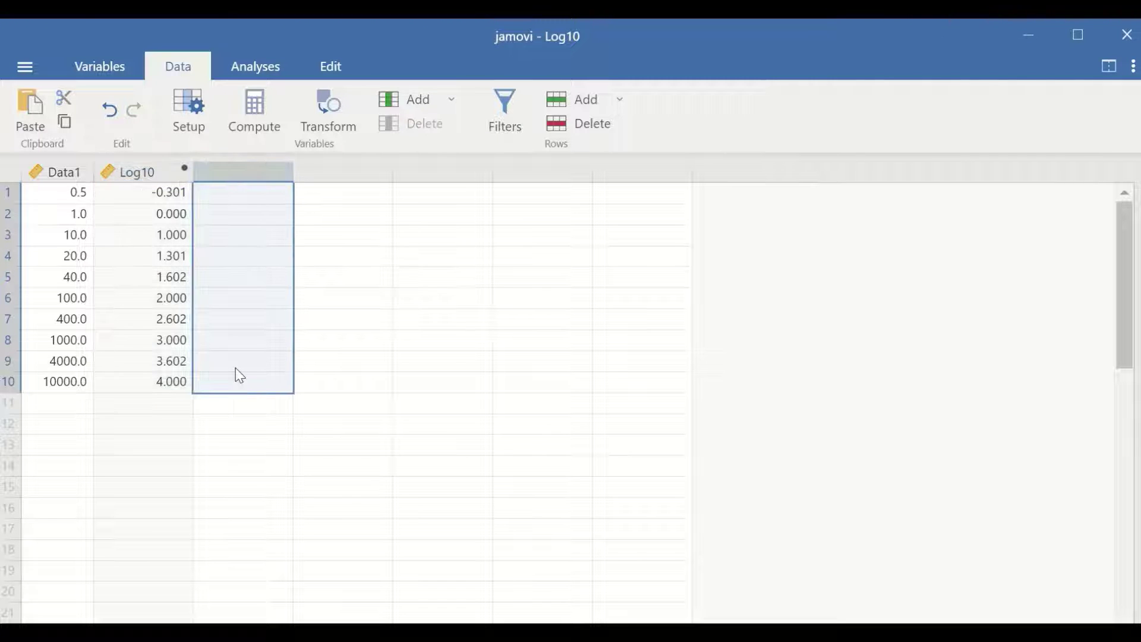
click(196, 109)
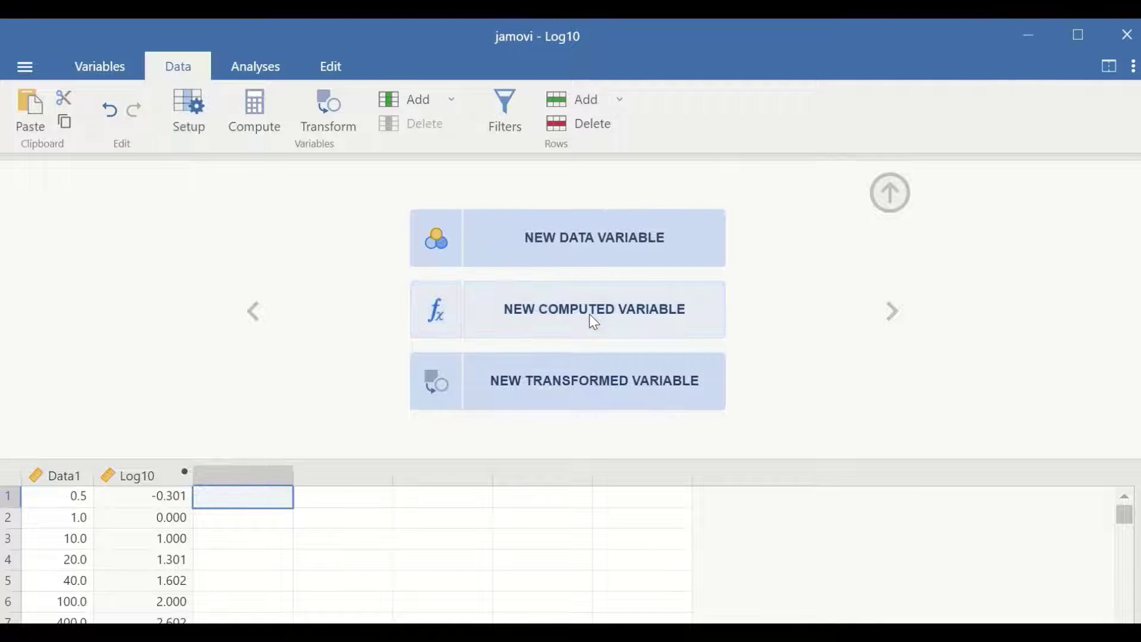
click(588, 316)
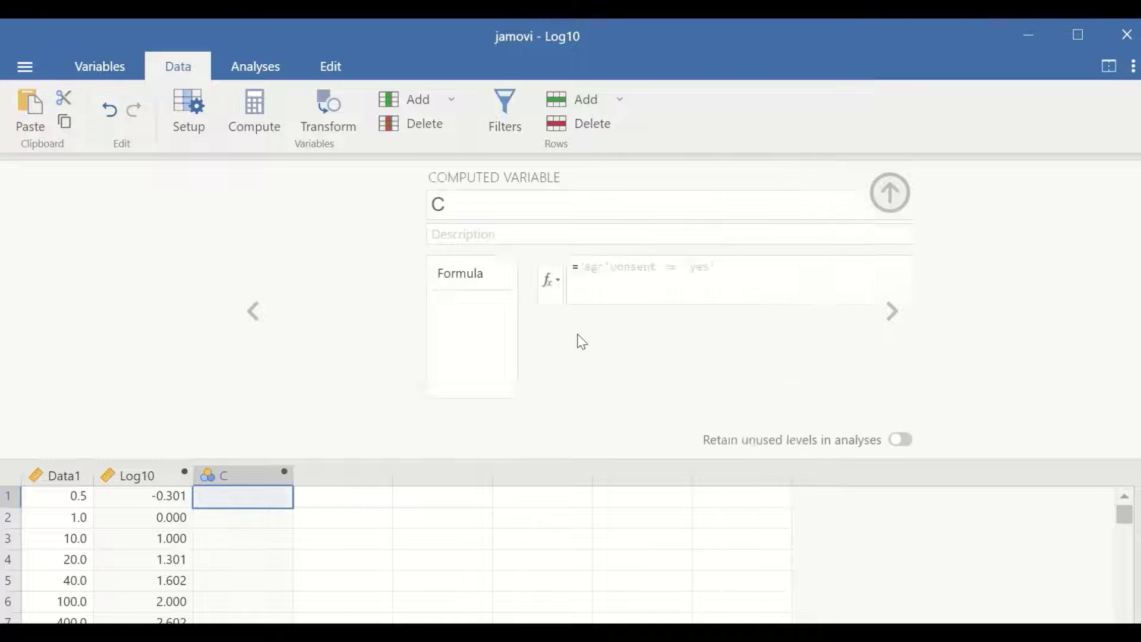
drag(375, 209, 252, 199)
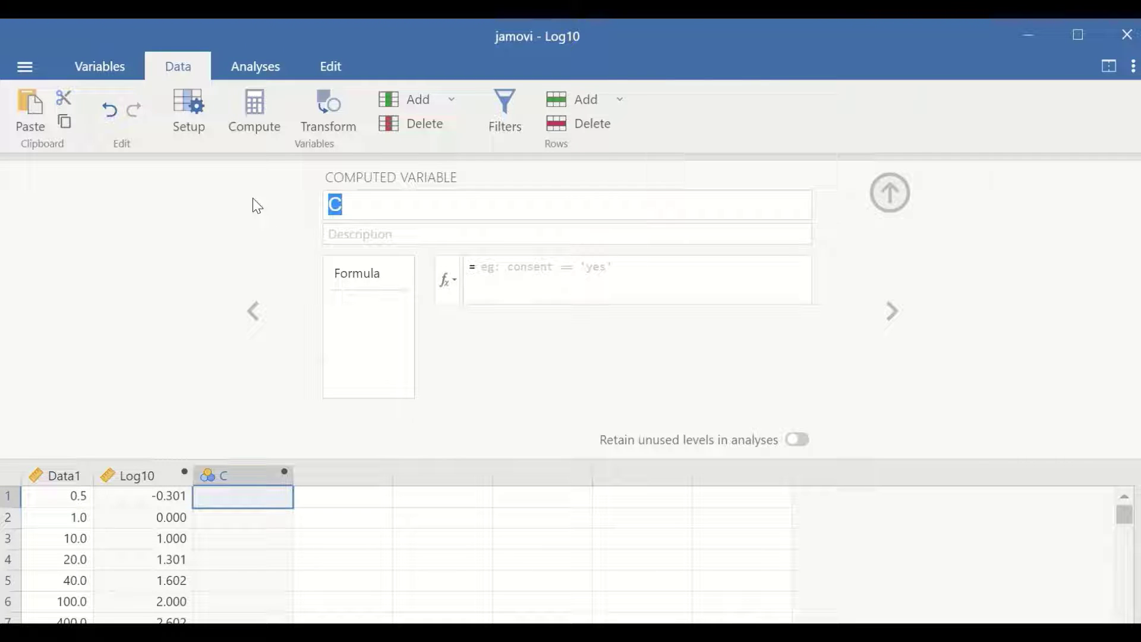
key(BackSpace)
text(Inverse)
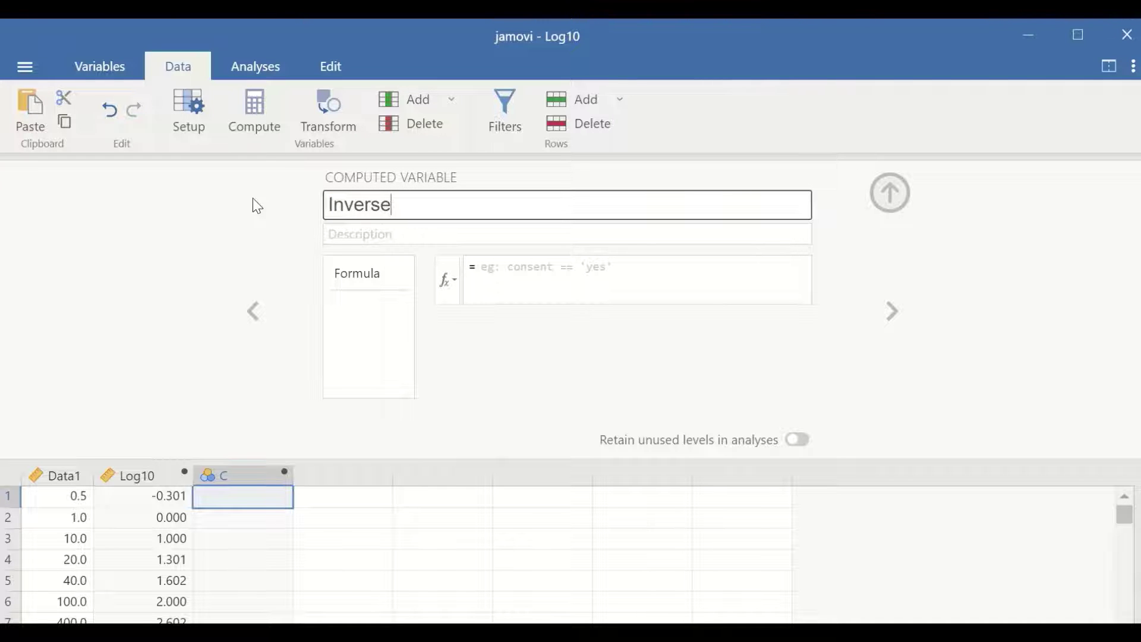
key(Return)
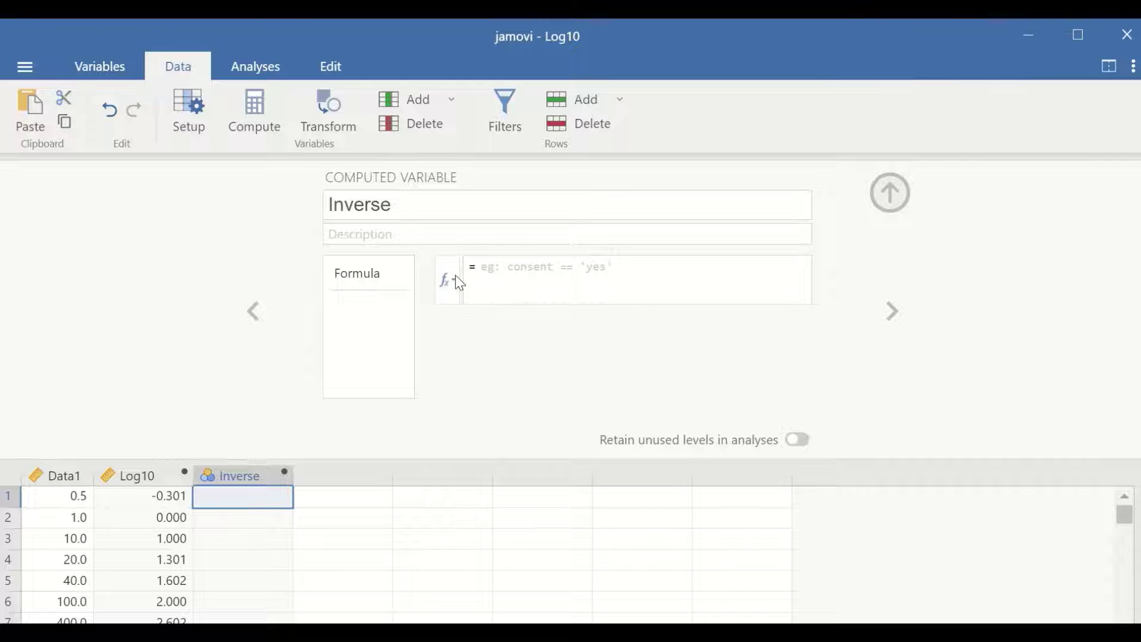
Set the Inverse formula to 10^Log10 so it reproduces the Data1 values.
click(455, 275)
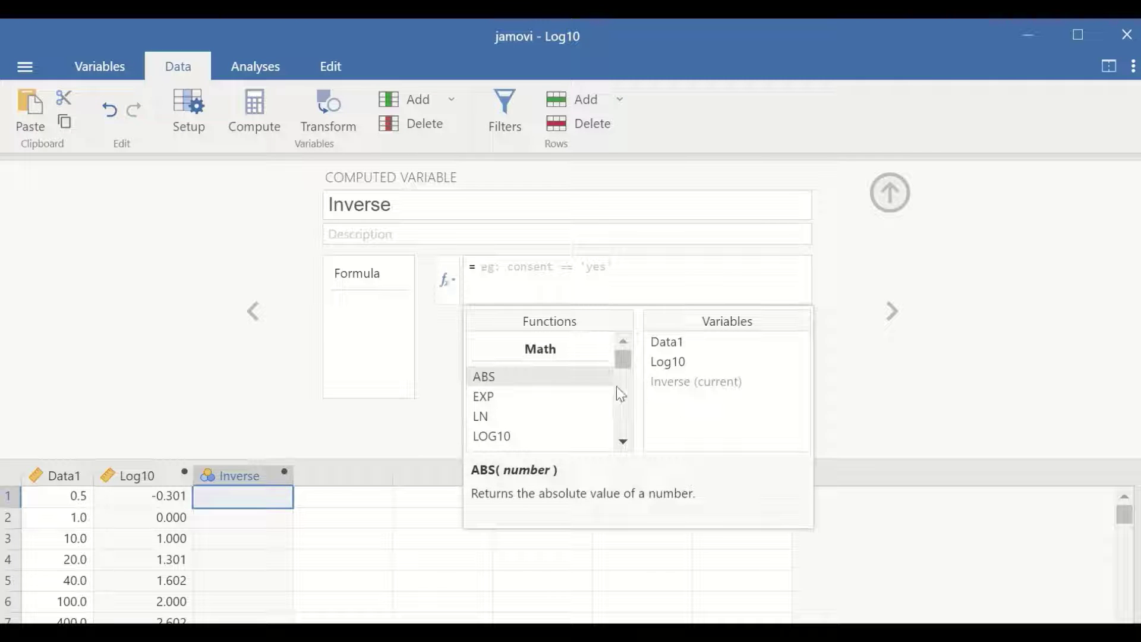
click(483, 271)
text(10)
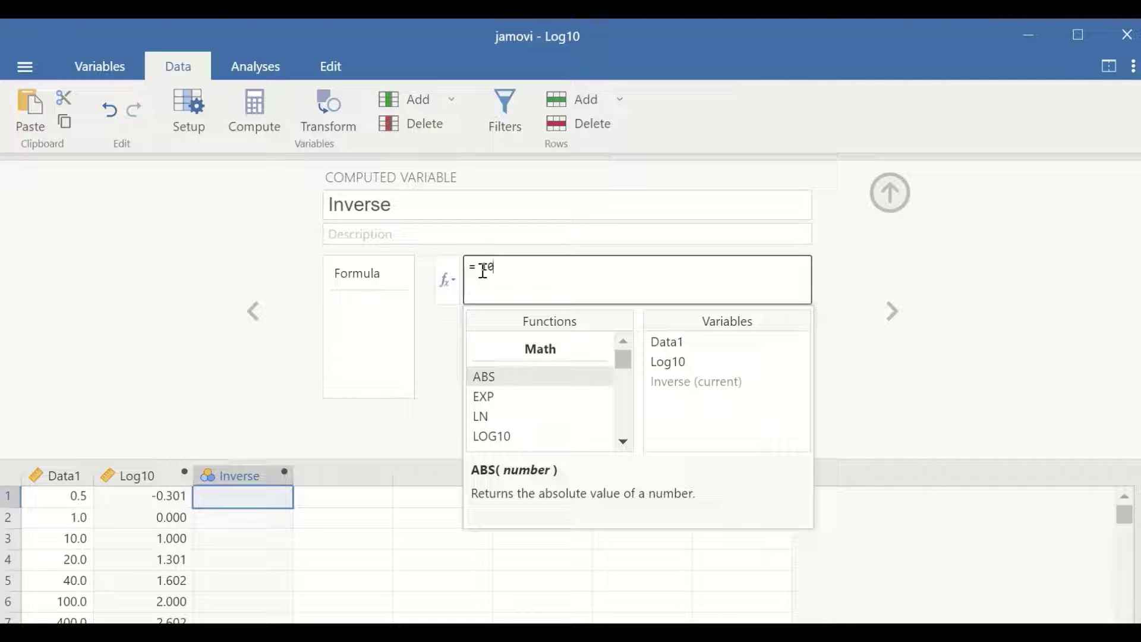
click(667, 342)
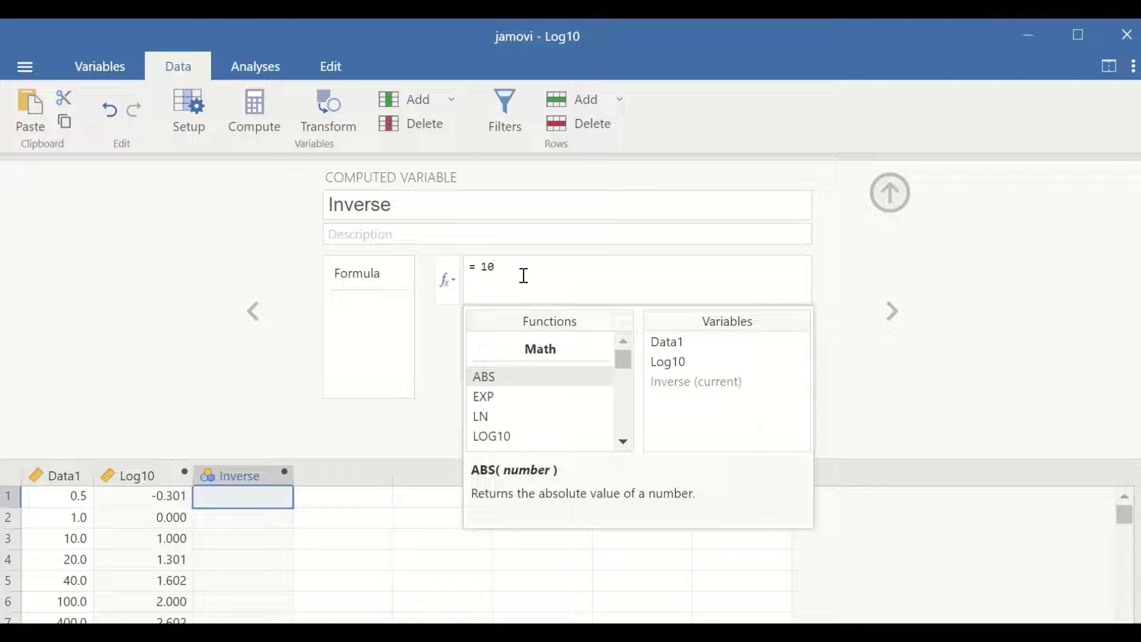
click(549, 291)
text(^)
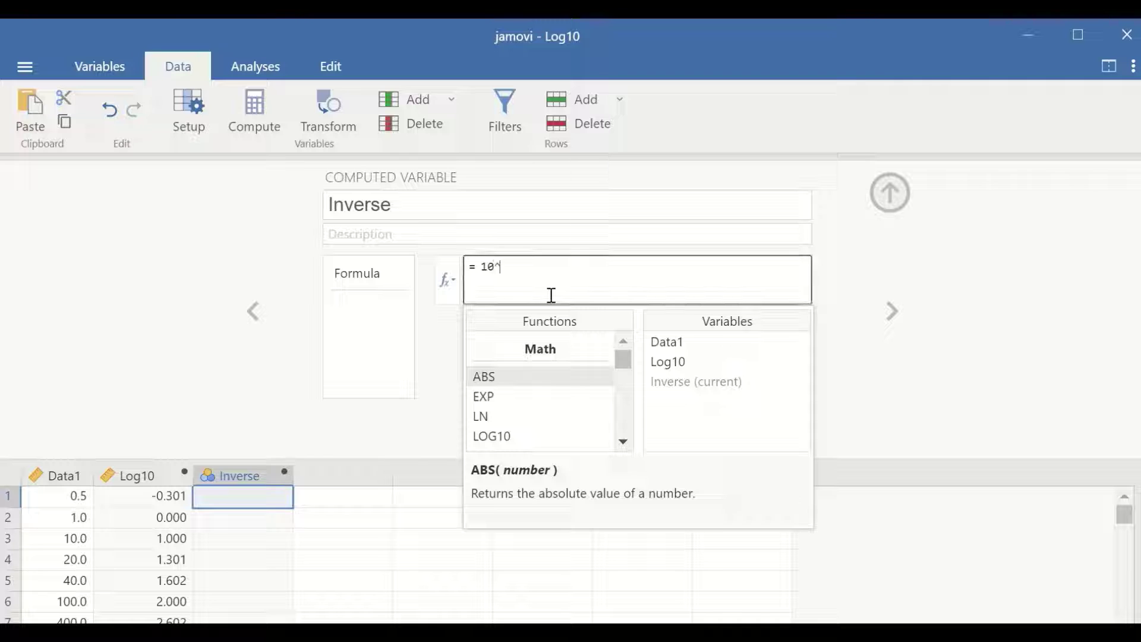
click(676, 363)
double_click(677, 364)
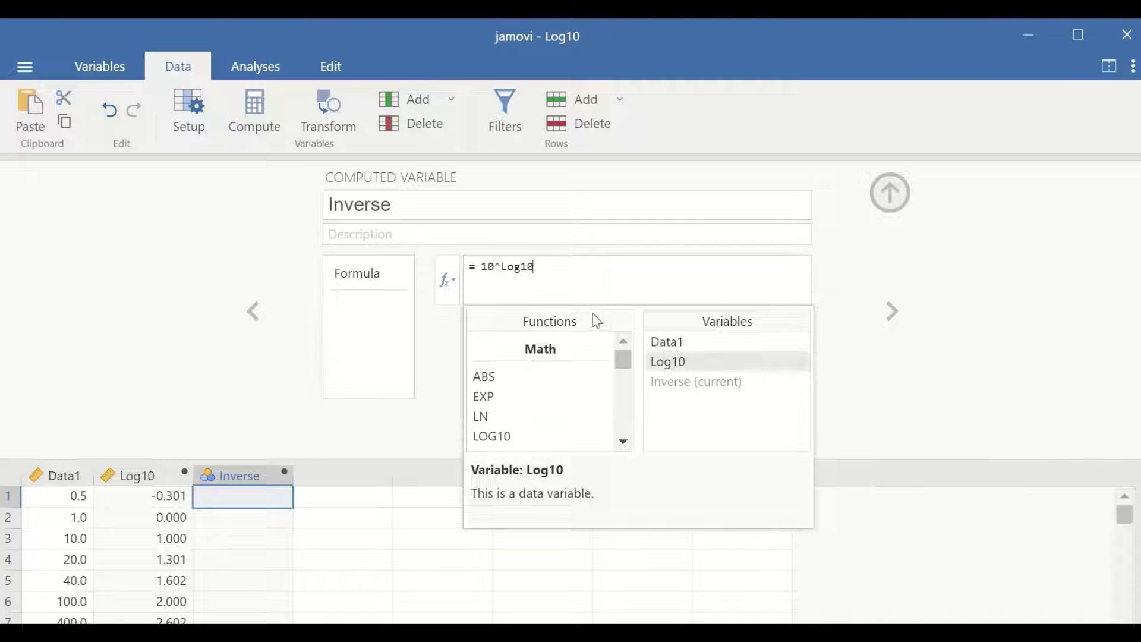
key(Return)
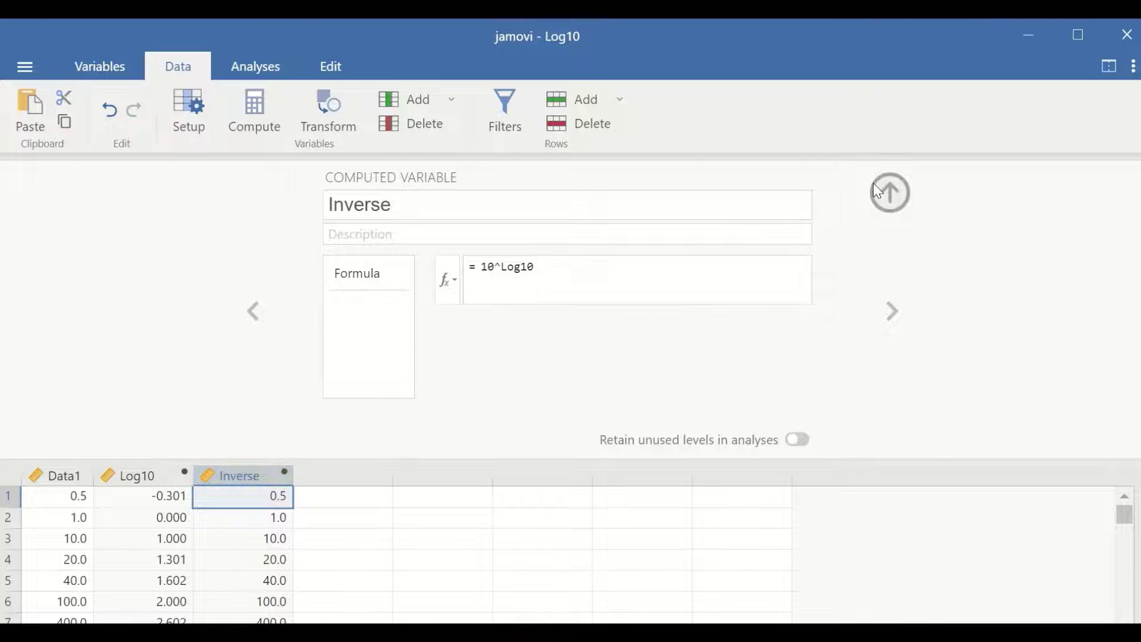
click(889, 193)
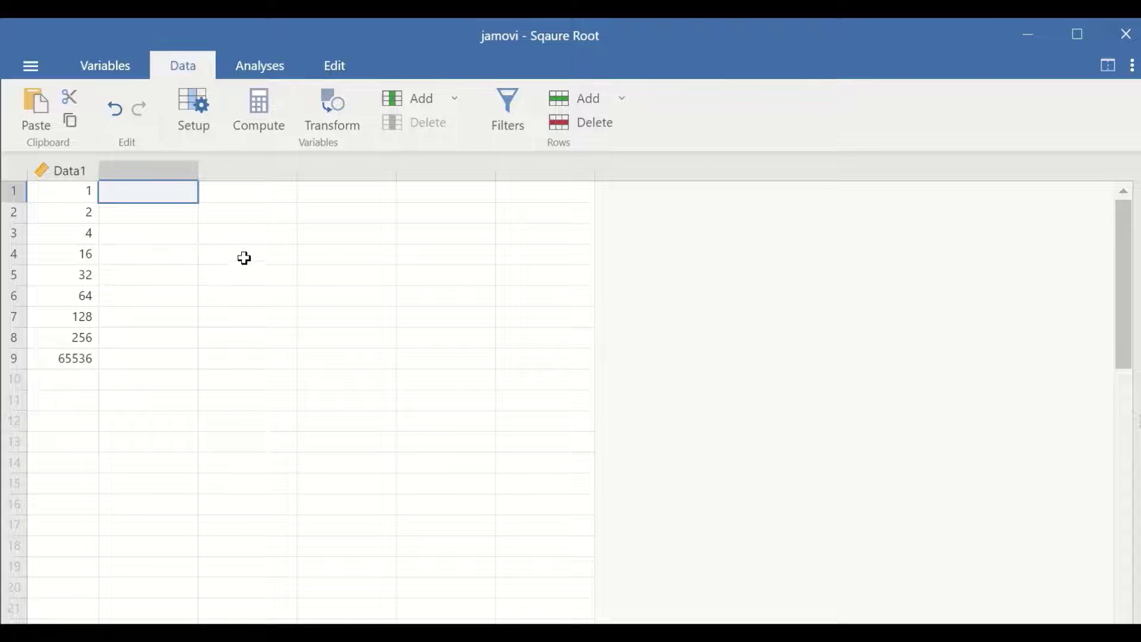
Create computed variable SqRt with formula SQRT(Data1), giving 1.000 to 256.000 across nine rows.
click(193, 120)
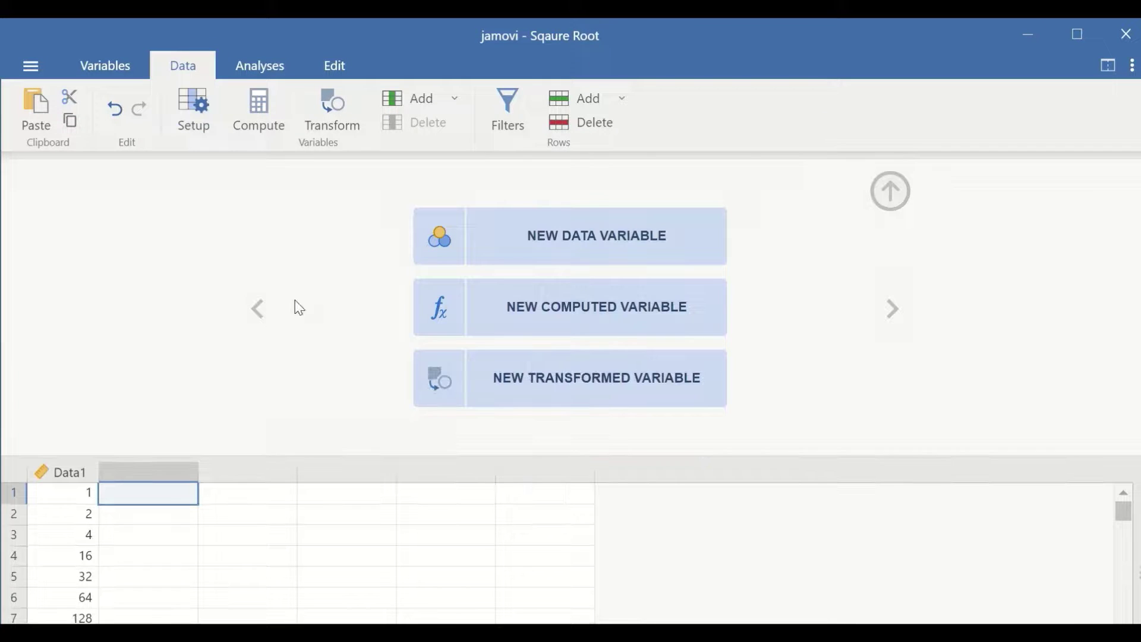
click(563, 312)
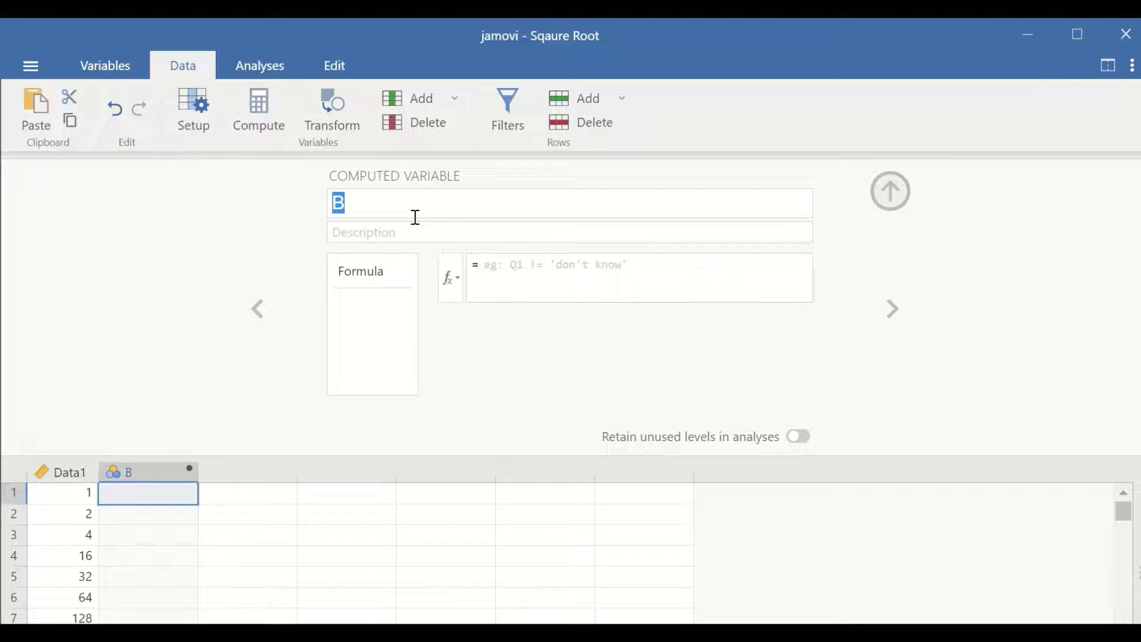
text(Sq)
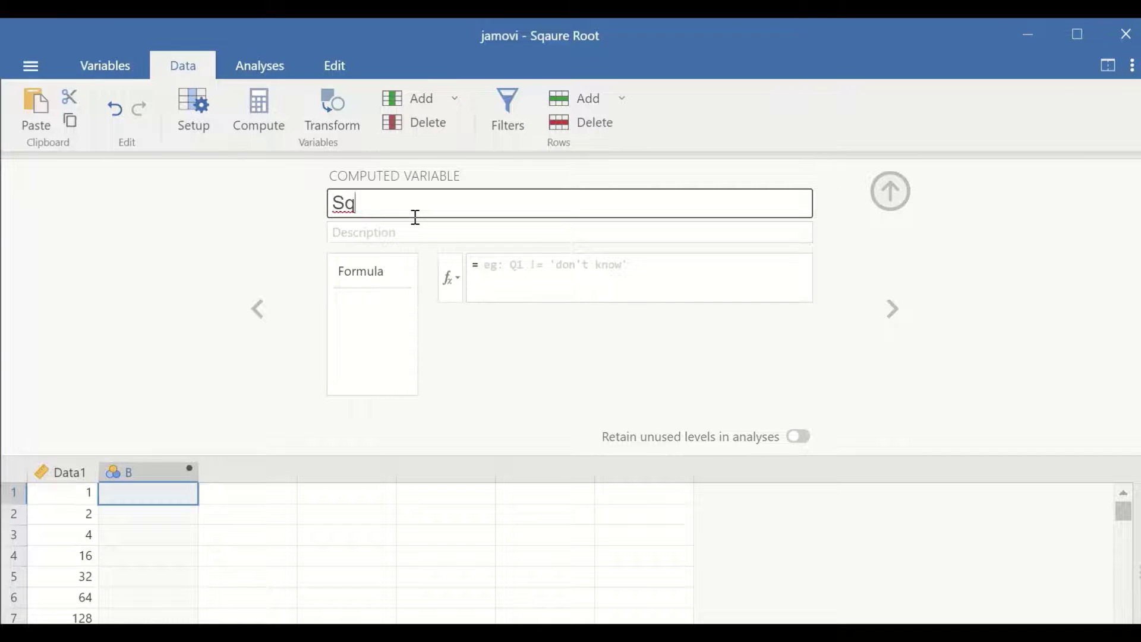
text(Rt)
click(451, 279)
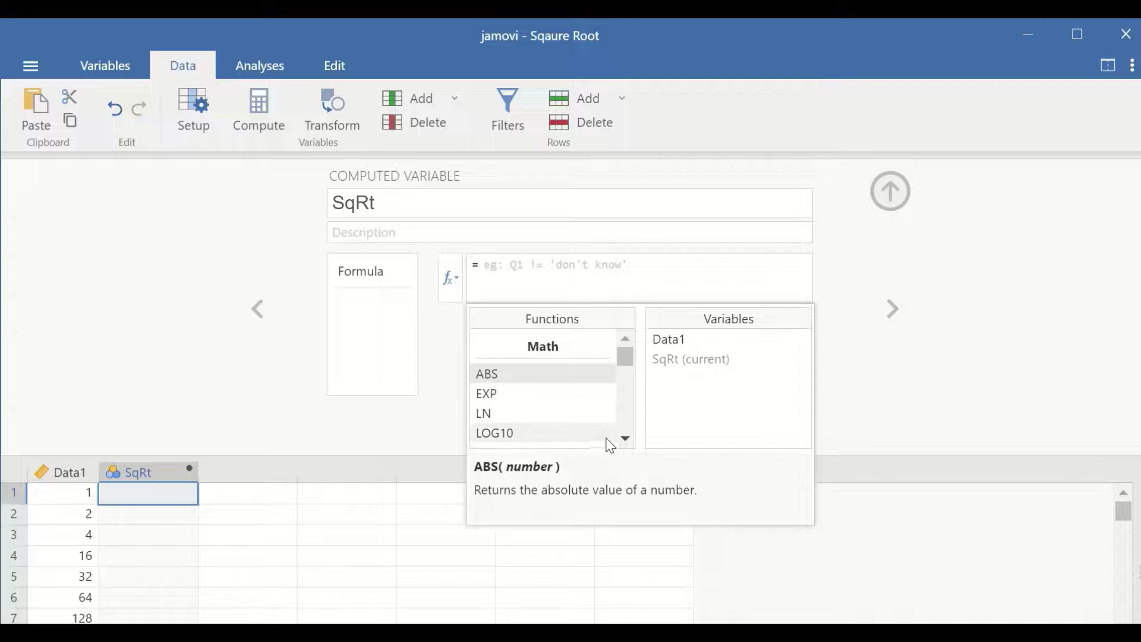
click(625, 439)
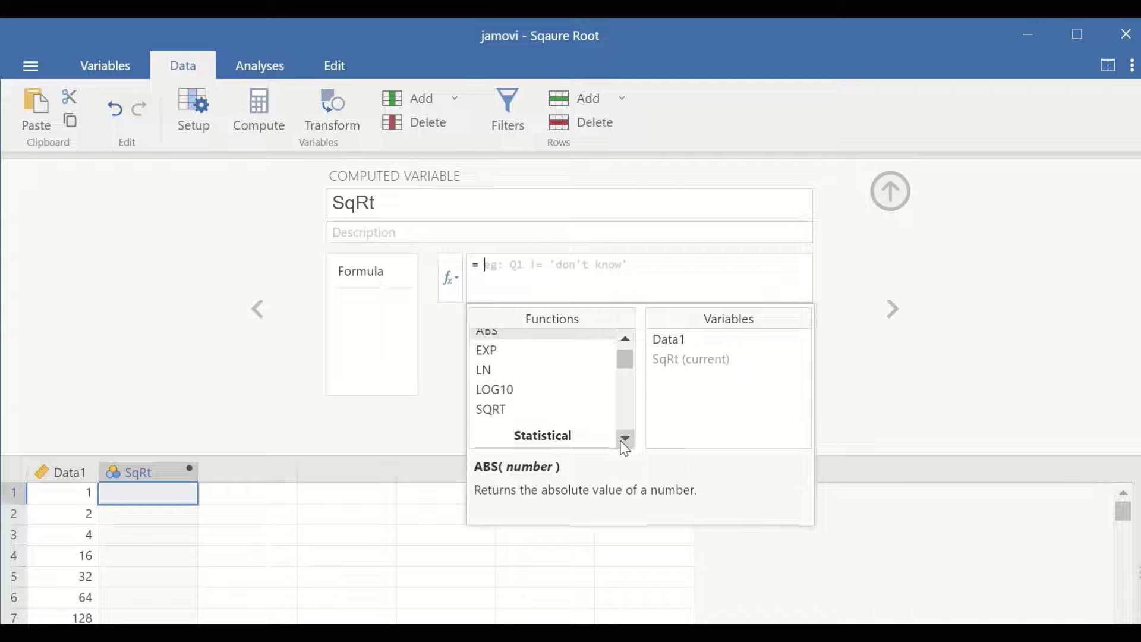
double_click(507, 411)
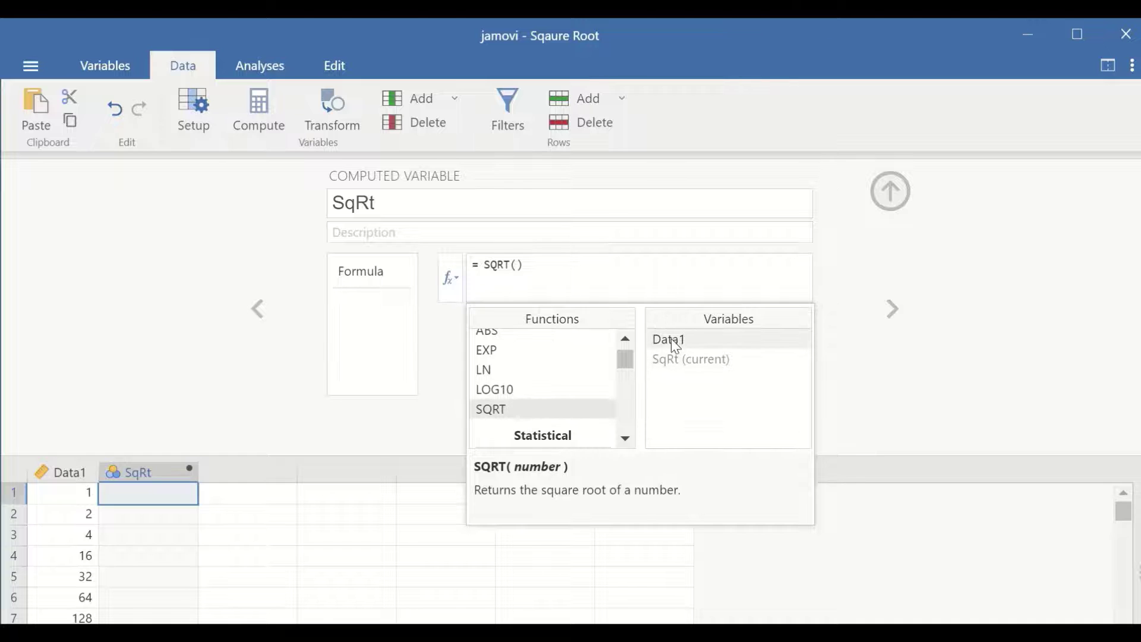
double_click(656, 341)
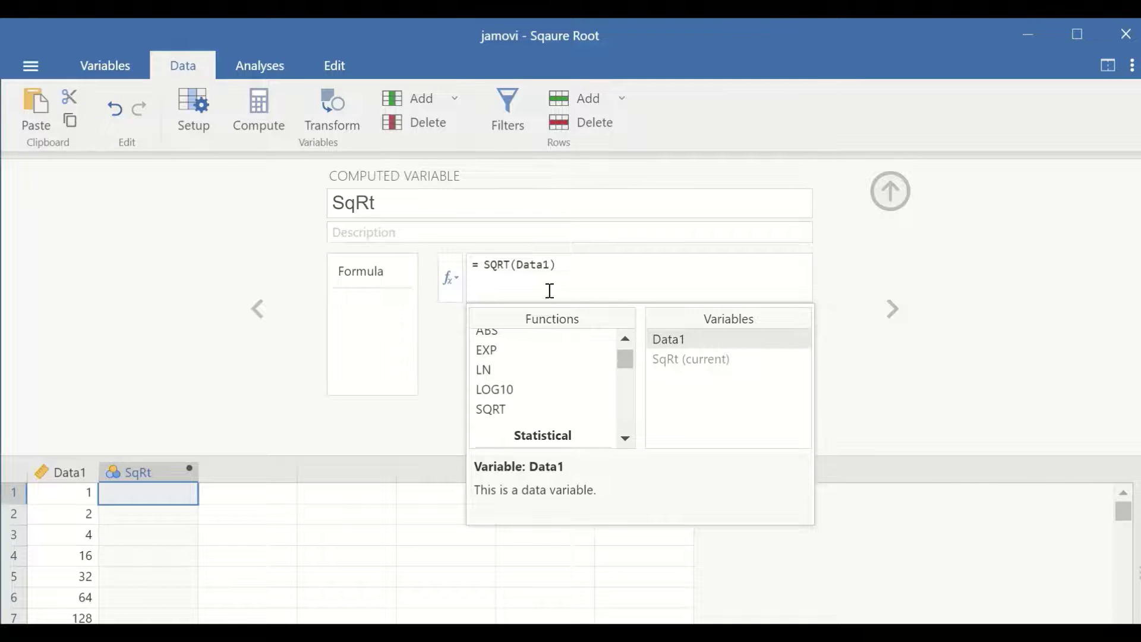
key(Return)
click(890, 191)
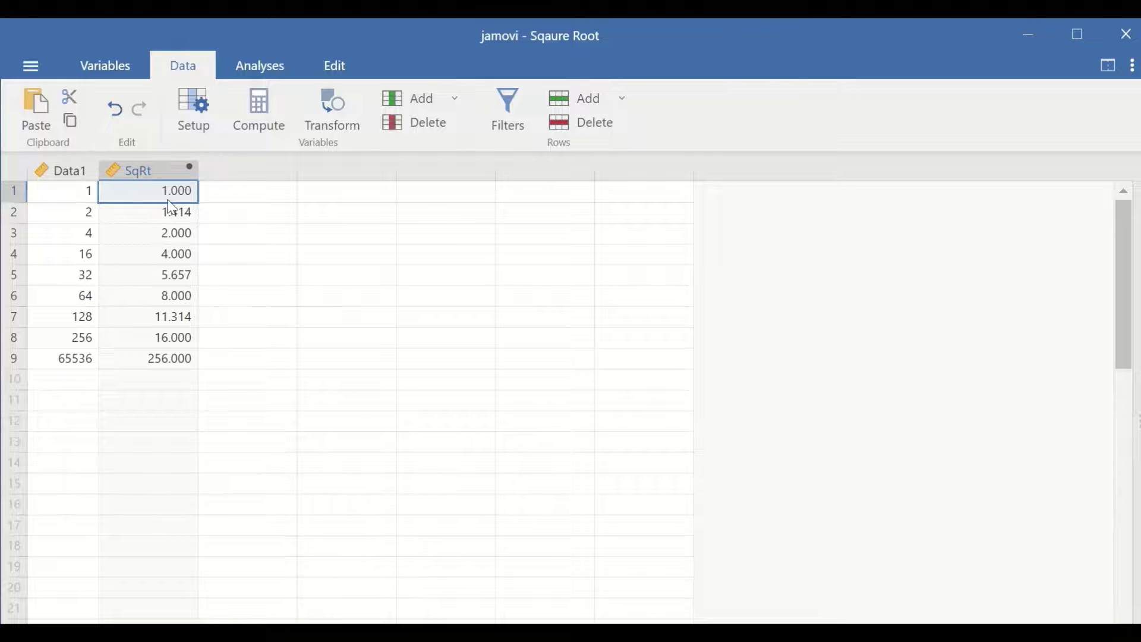
Create computed variable Inverse after SqRt with formula SqRt^2.
click(255, 194)
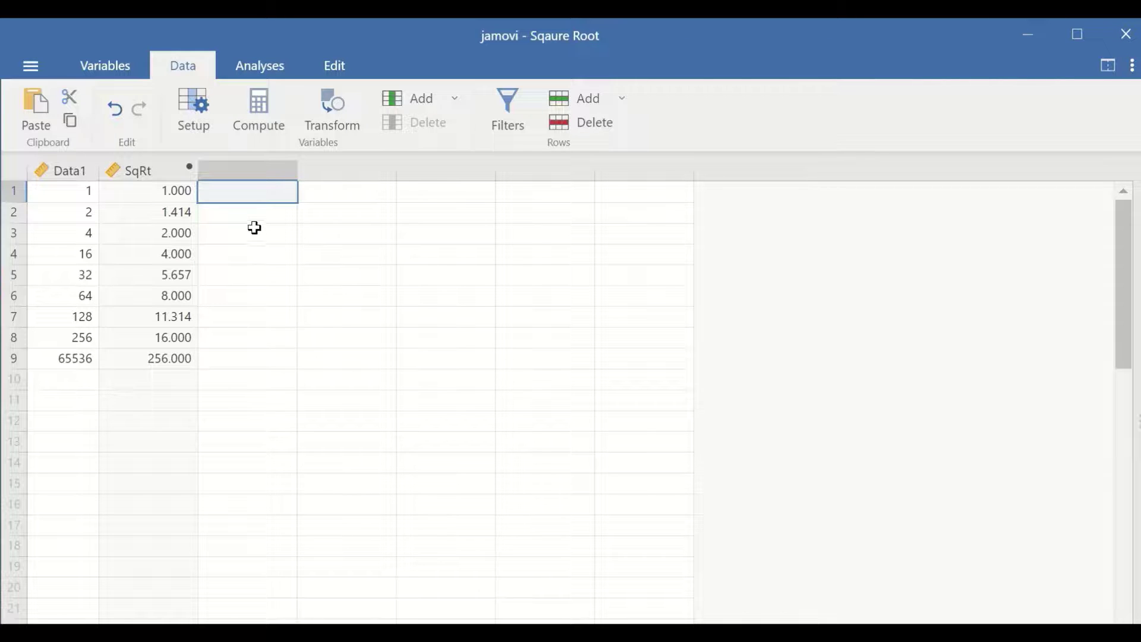
click(195, 127)
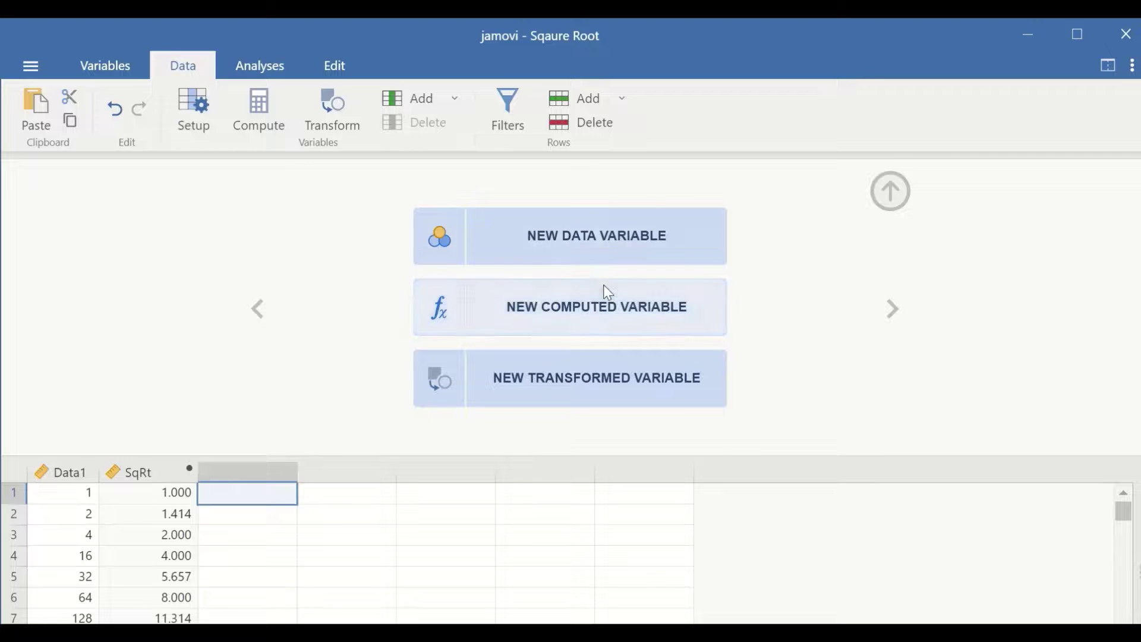
click(574, 314)
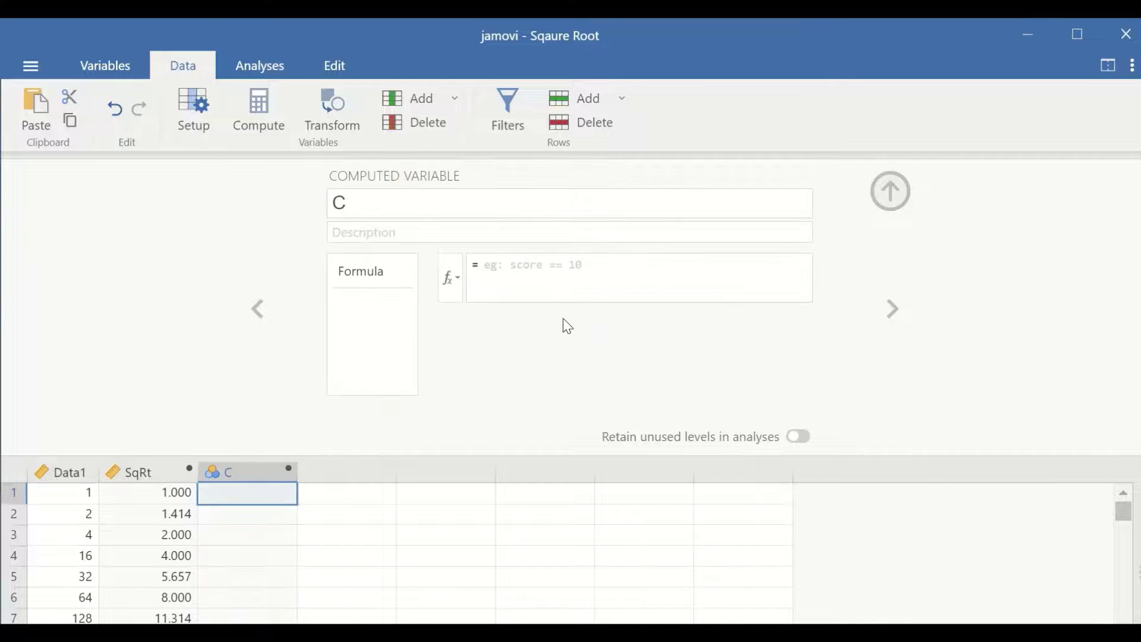
drag(348, 202, 296, 201)
text(Inv)
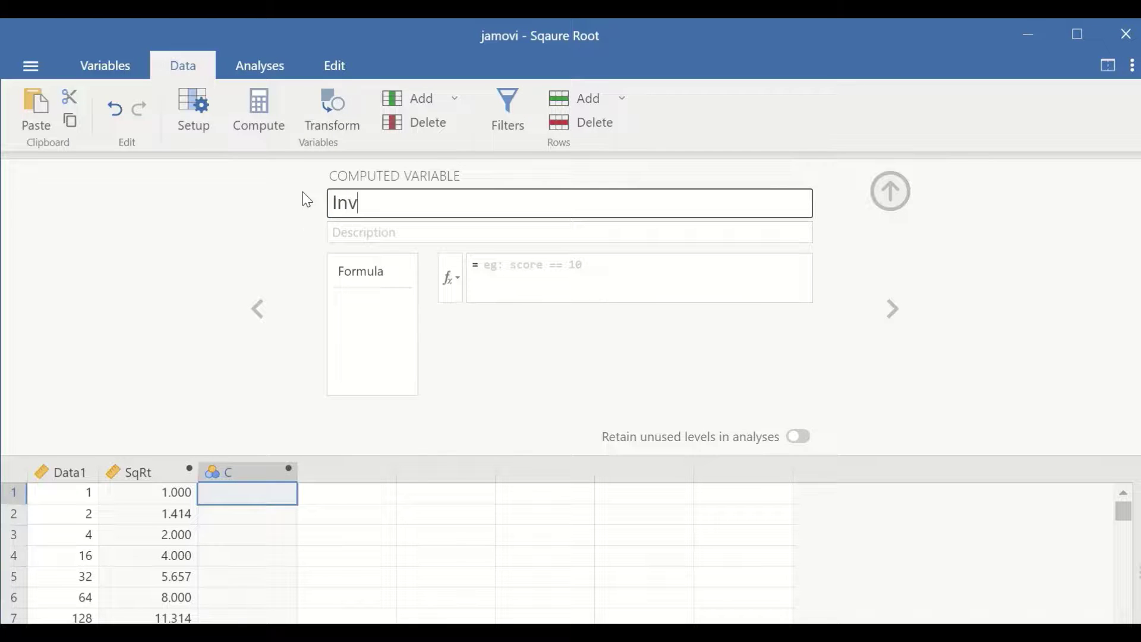
text(erse)
click(478, 322)
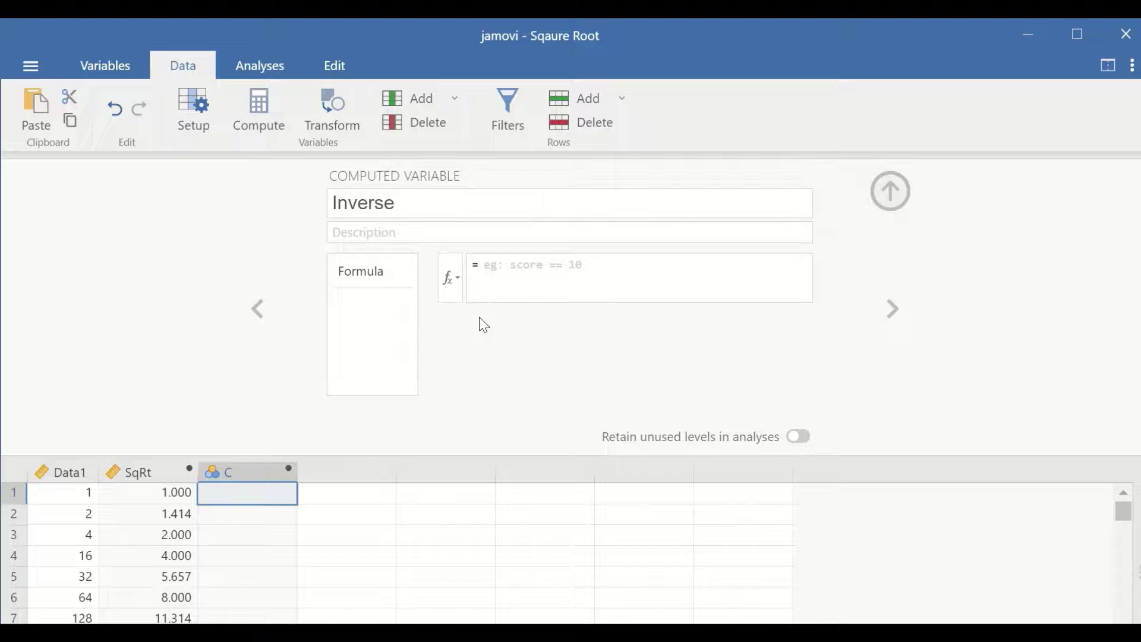
click(444, 278)
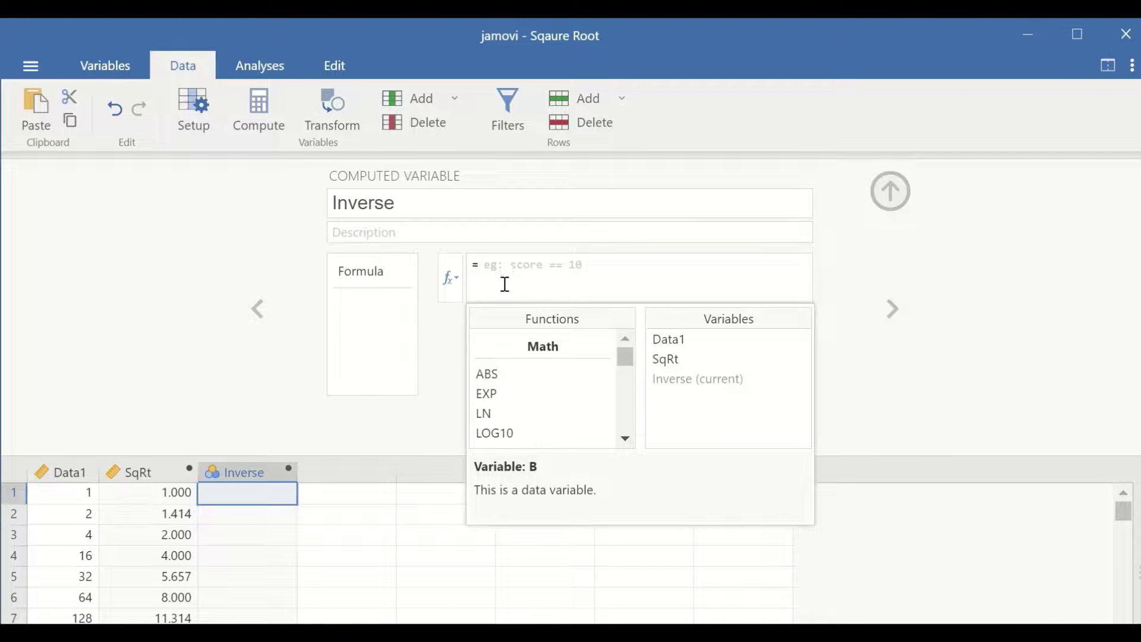
double_click(668, 360)
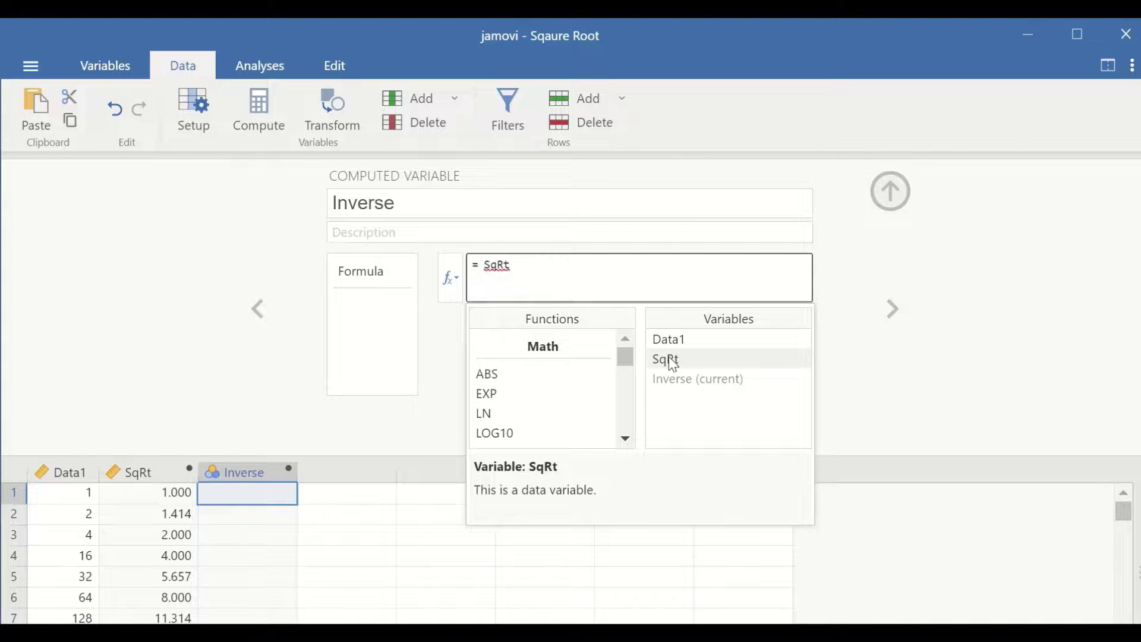
text(^2)
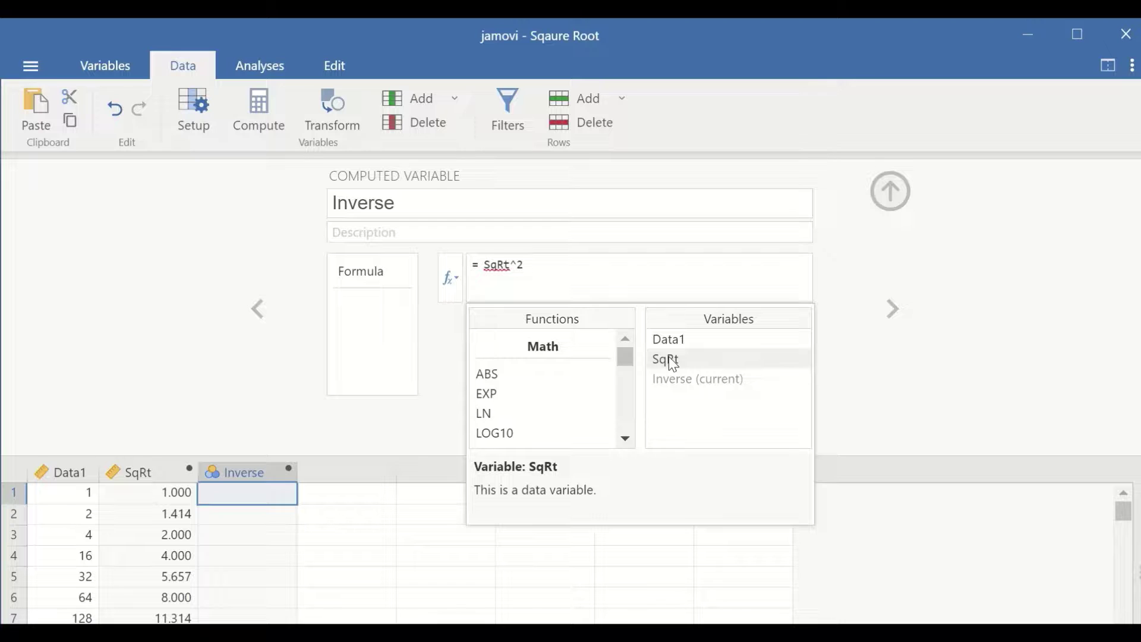
key(Return)
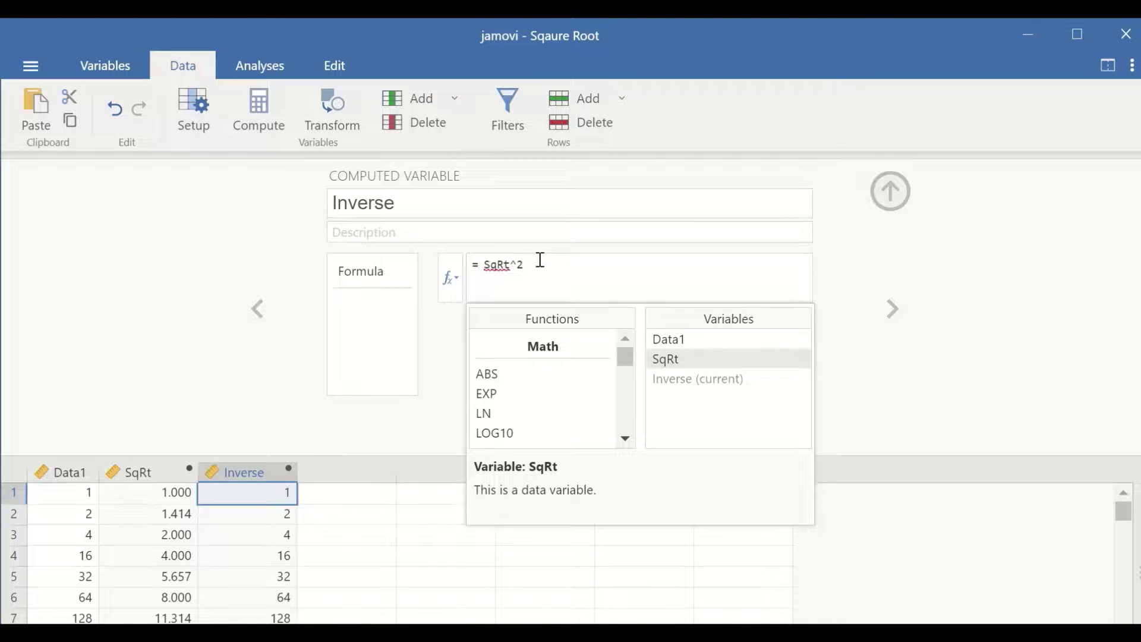
click(898, 183)
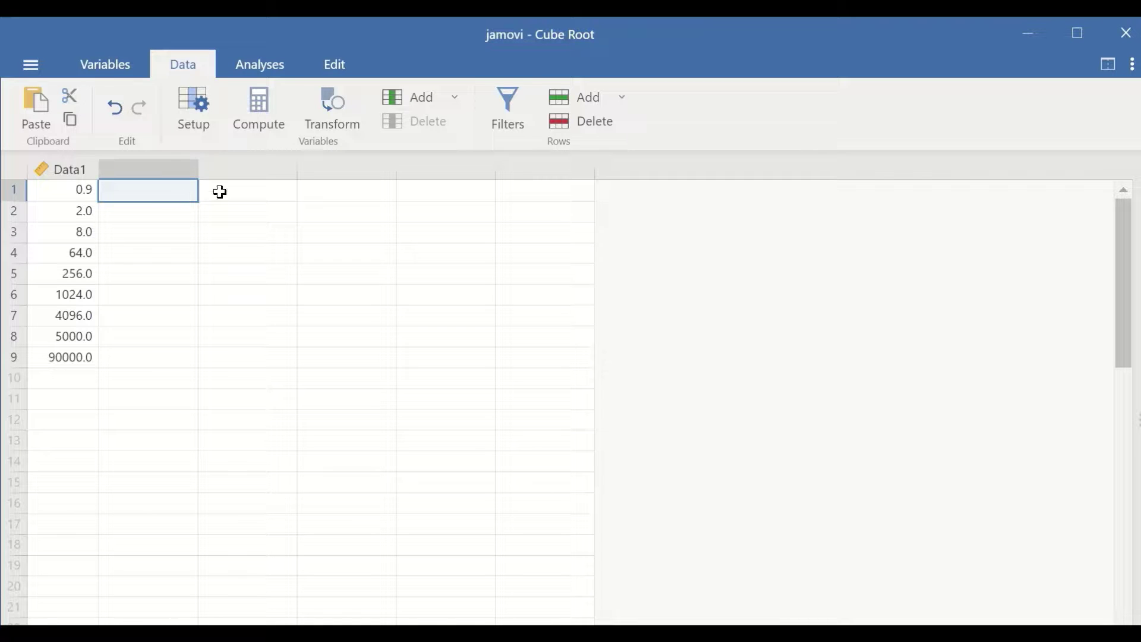
Create computed variable Cube R with formula Data1^(1/3), giving 0.965 to 44.814.
click(202, 122)
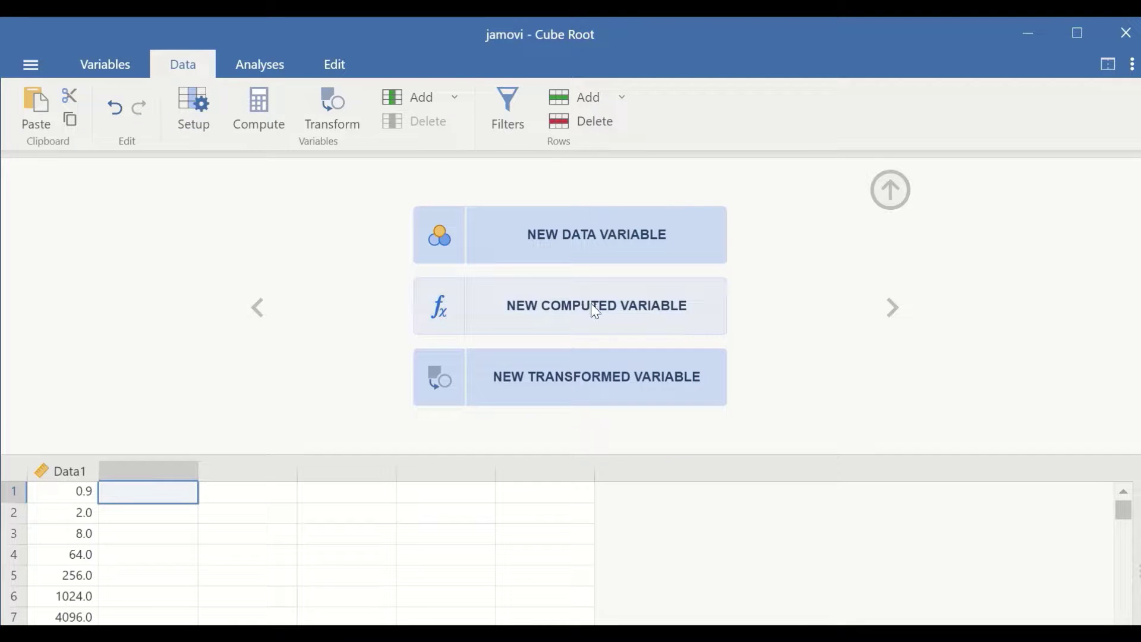
click(587, 310)
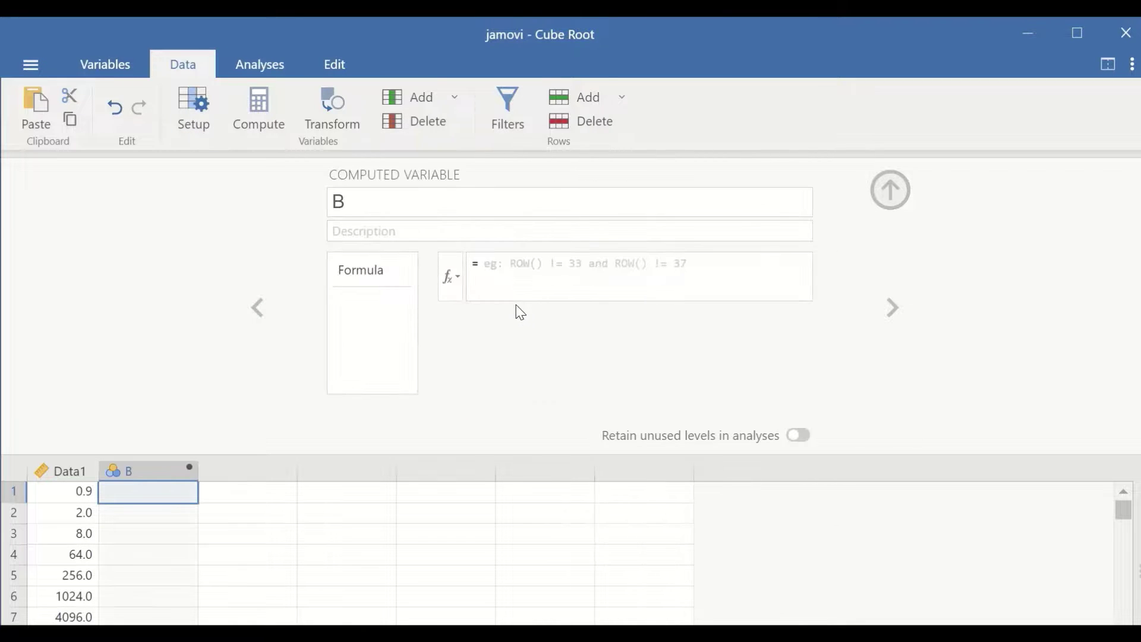
double_click(358, 195)
key(BackSpace)
text(Cu)
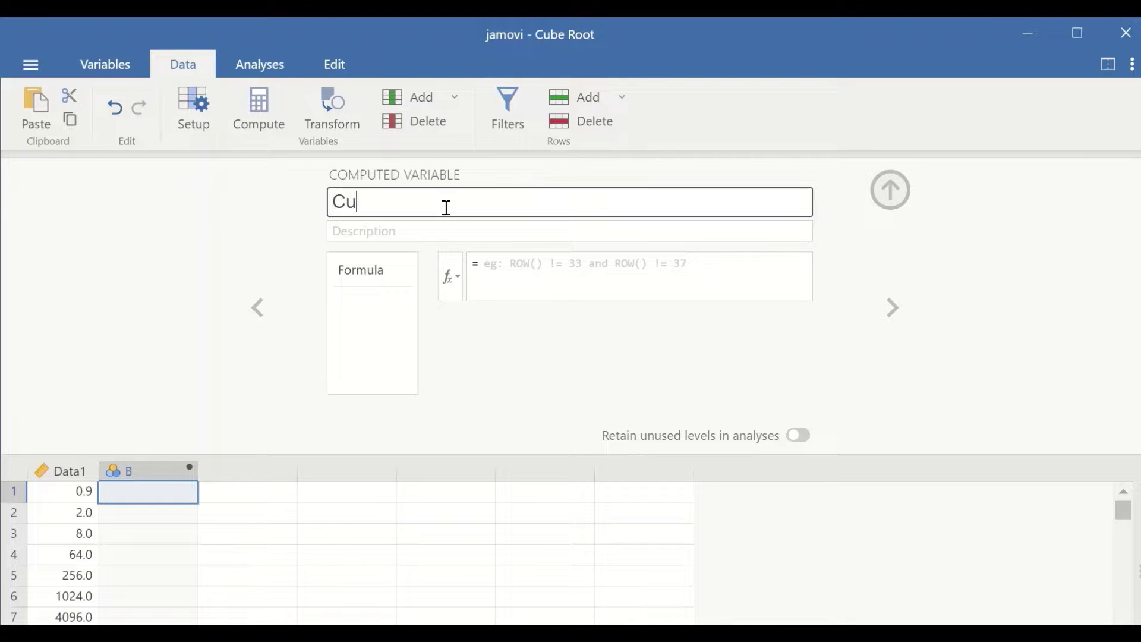
text(be R)
key(Return)
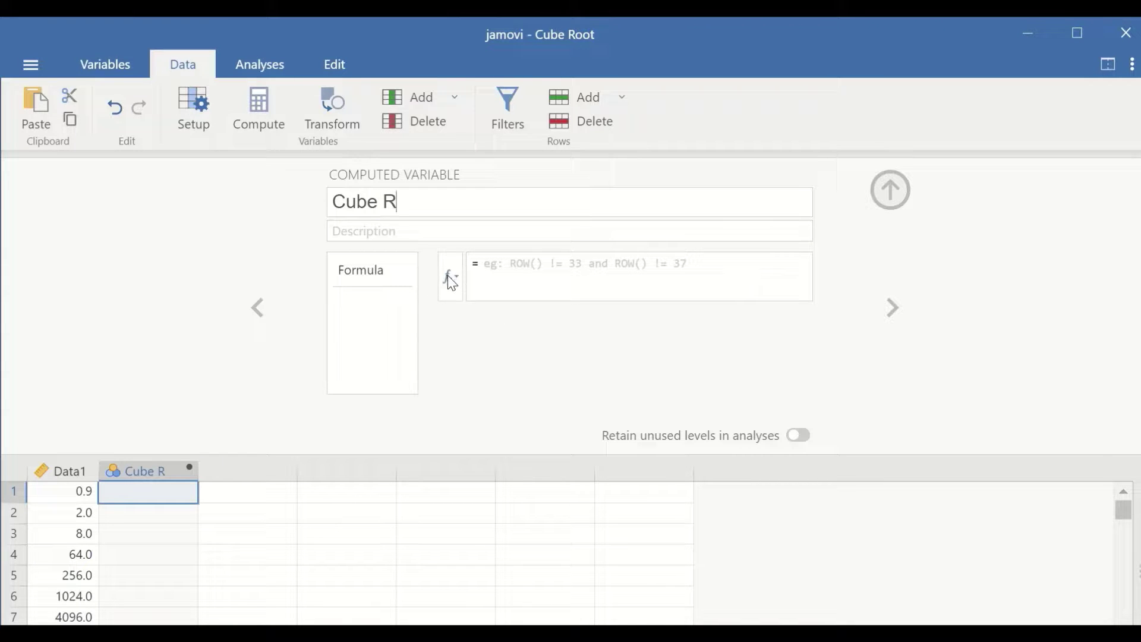
click(448, 275)
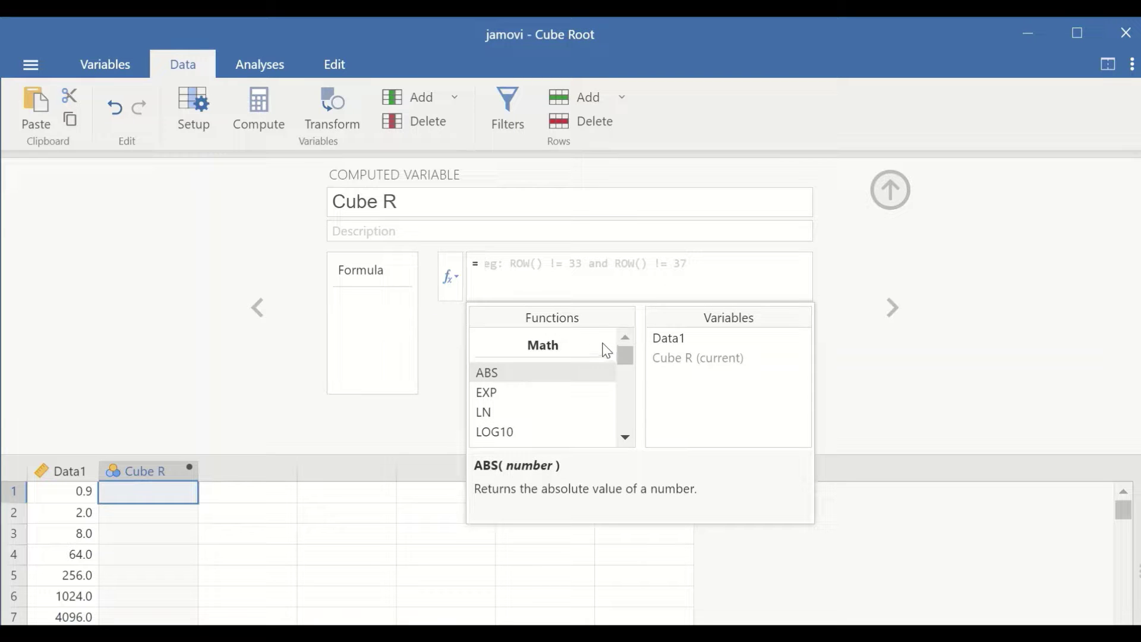
double_click(670, 337)
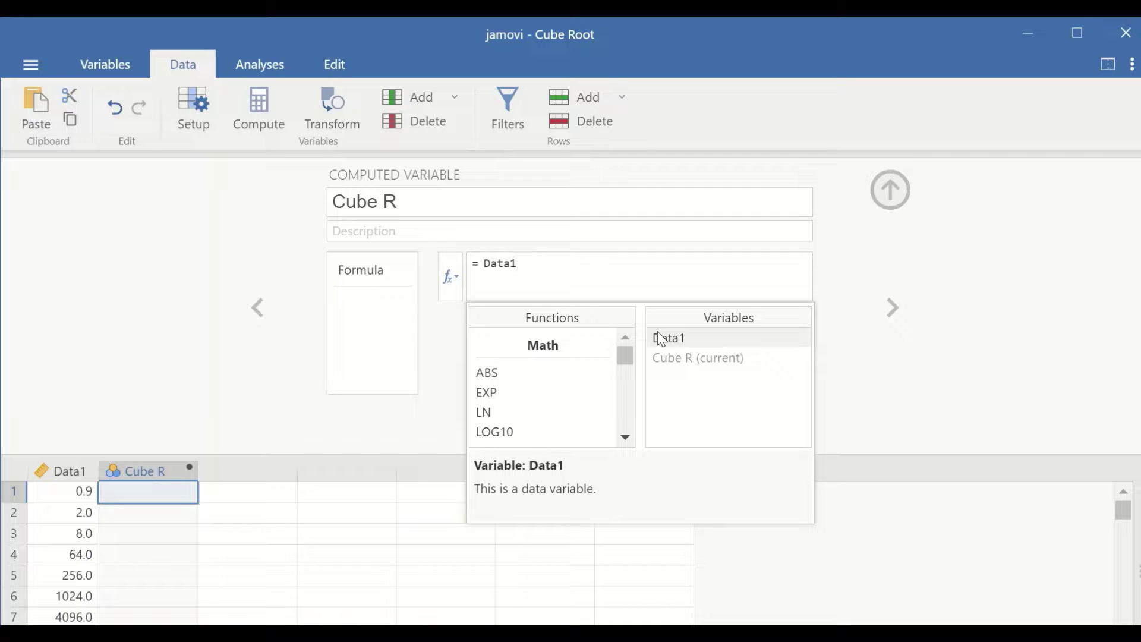
text(^)
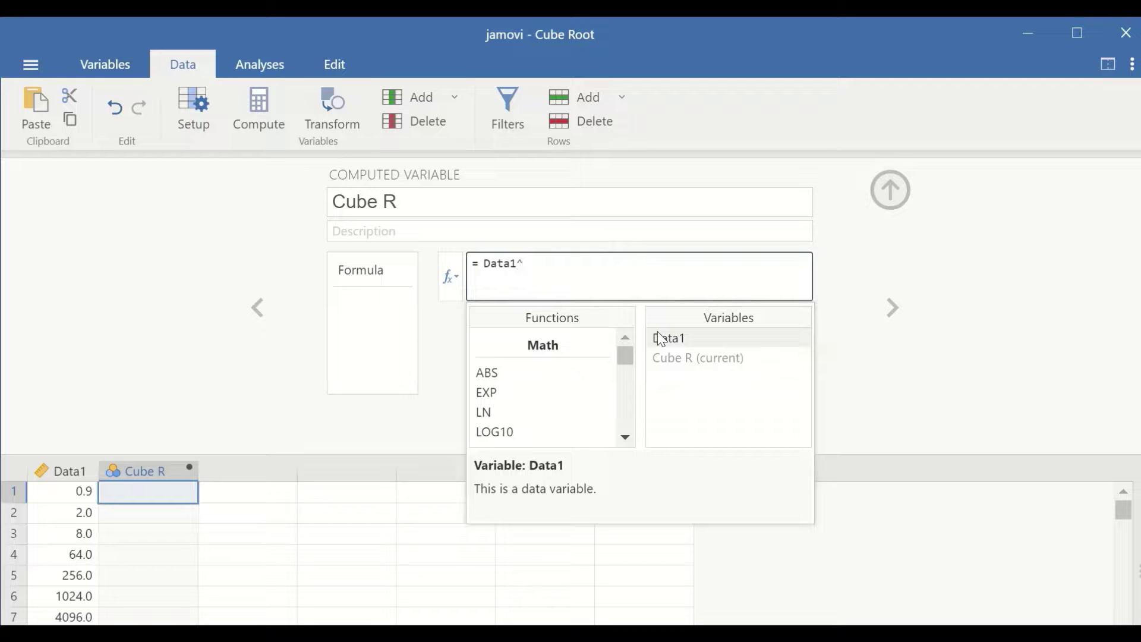
text((1/3))
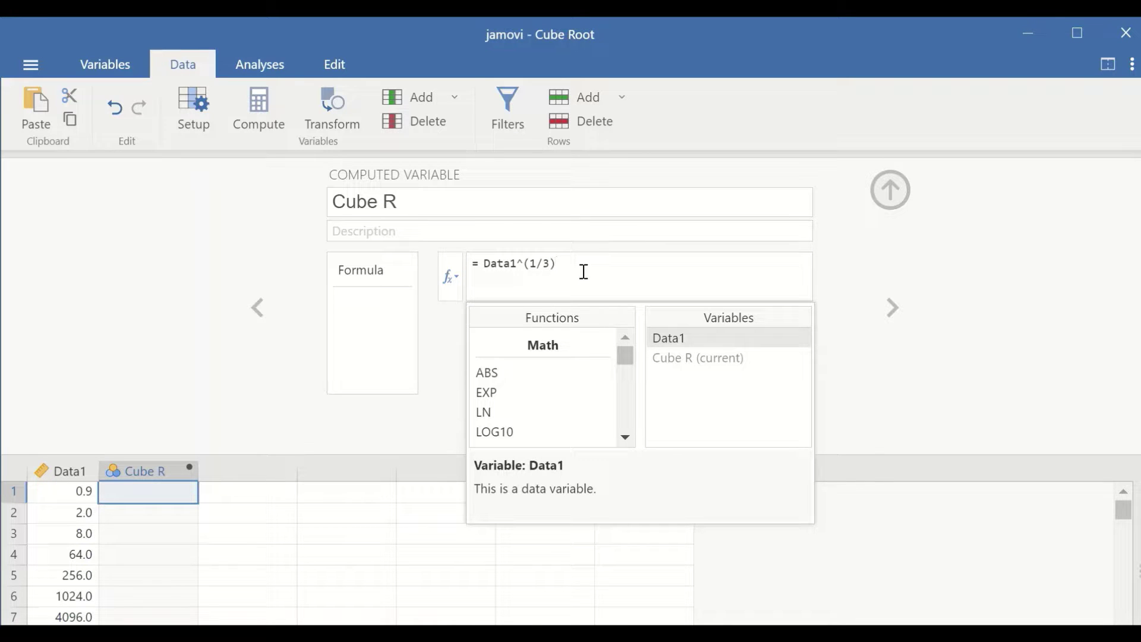
key(Return)
click(888, 199)
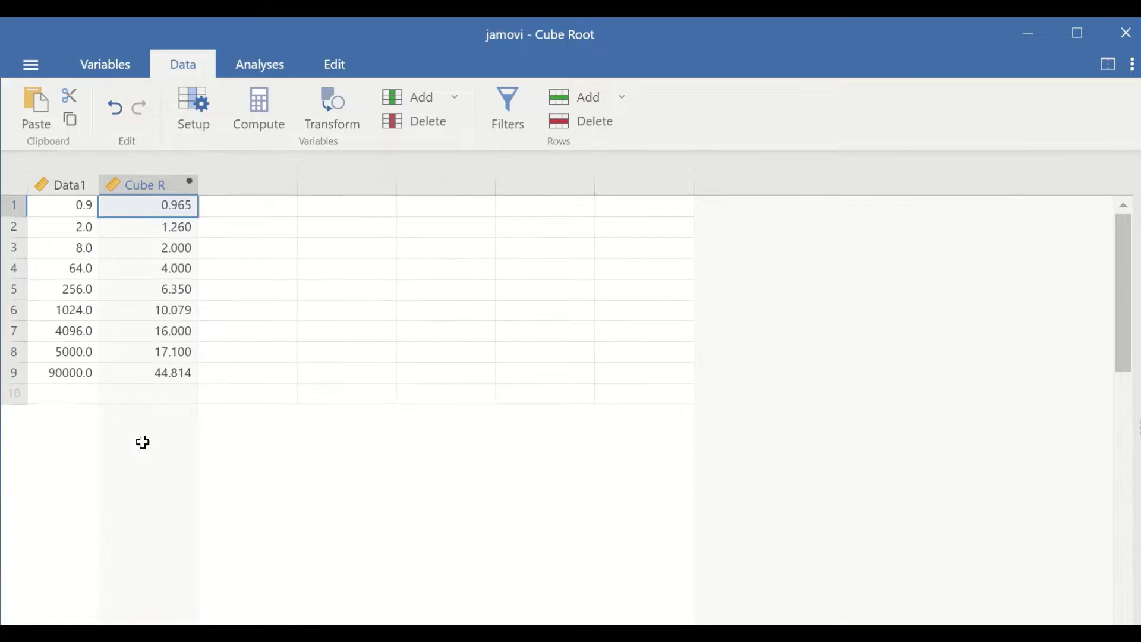
click(165, 385)
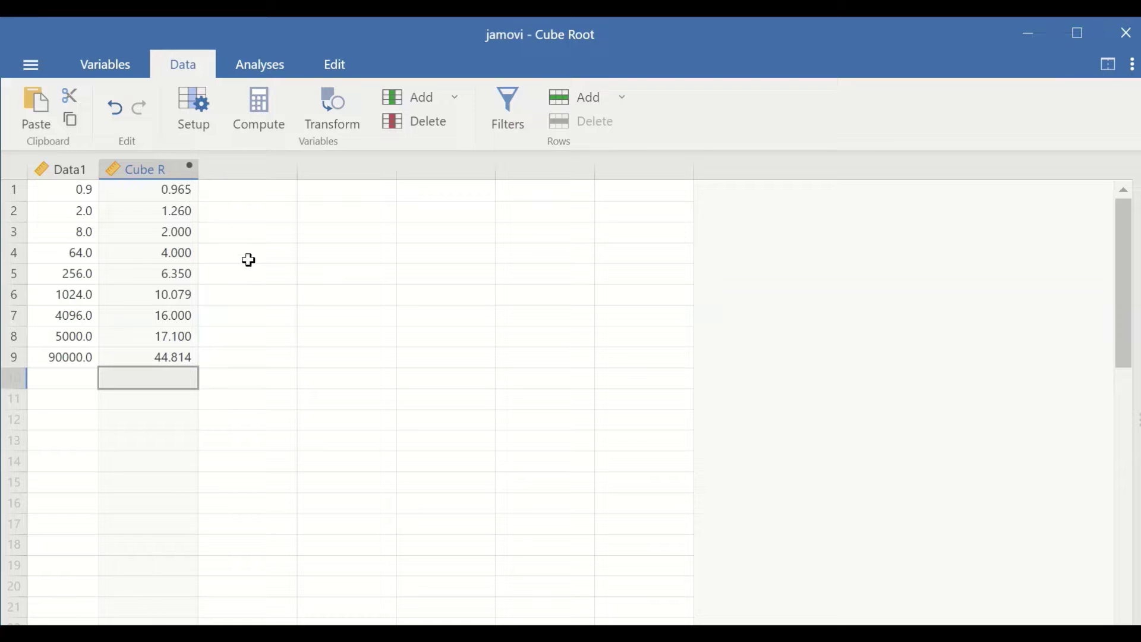
Add a computed variable named Inverse in the empty column after Cube R.
click(245, 194)
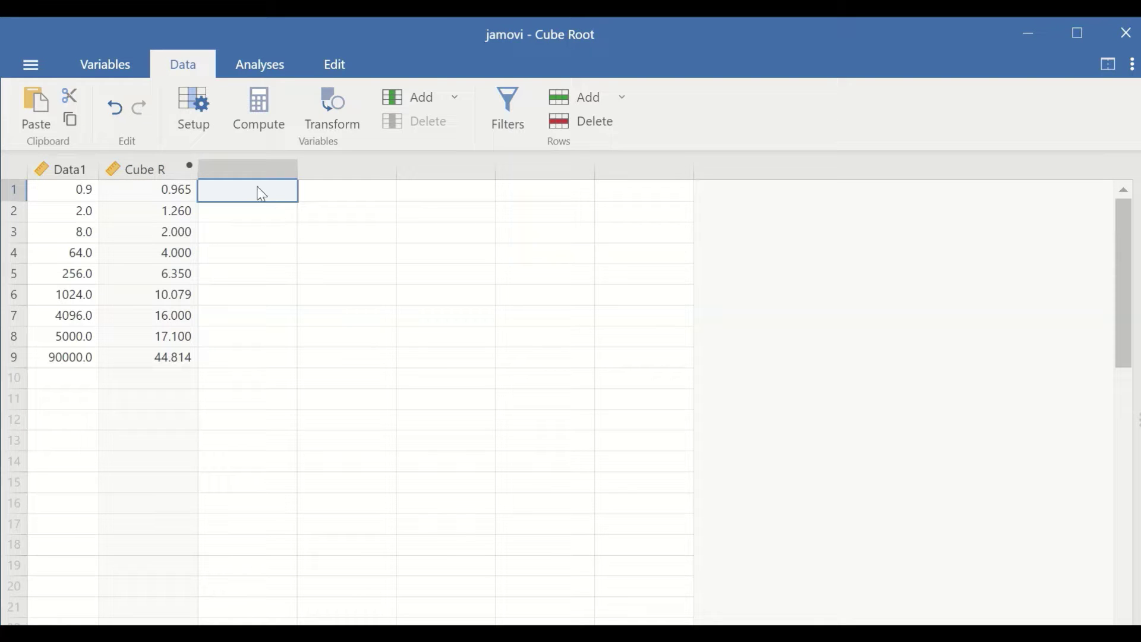
click(194, 116)
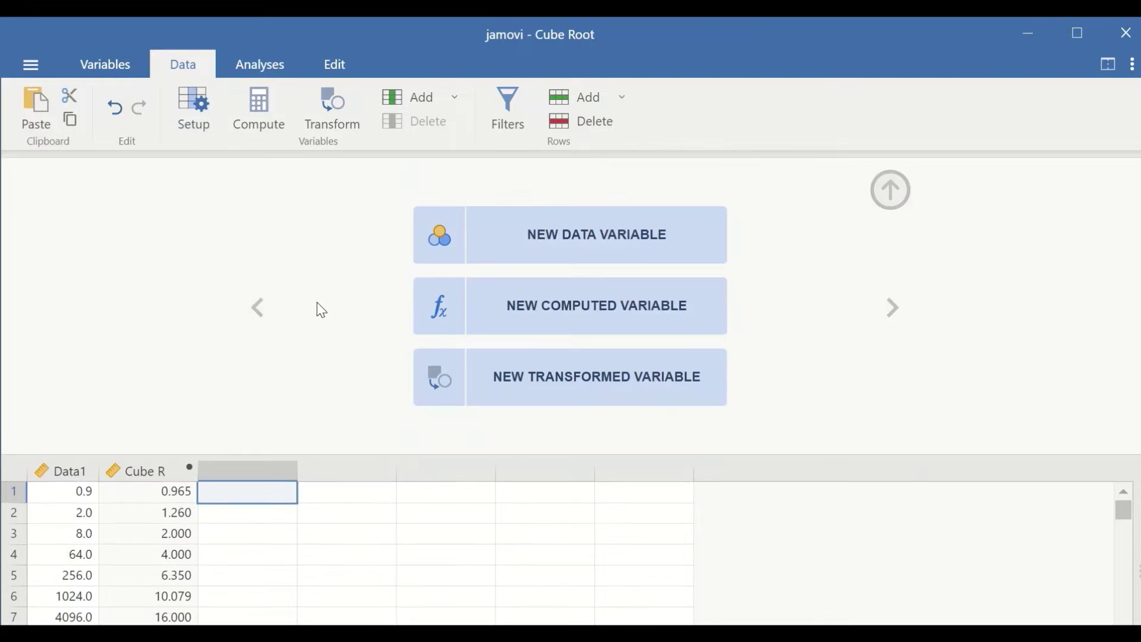
click(540, 309)
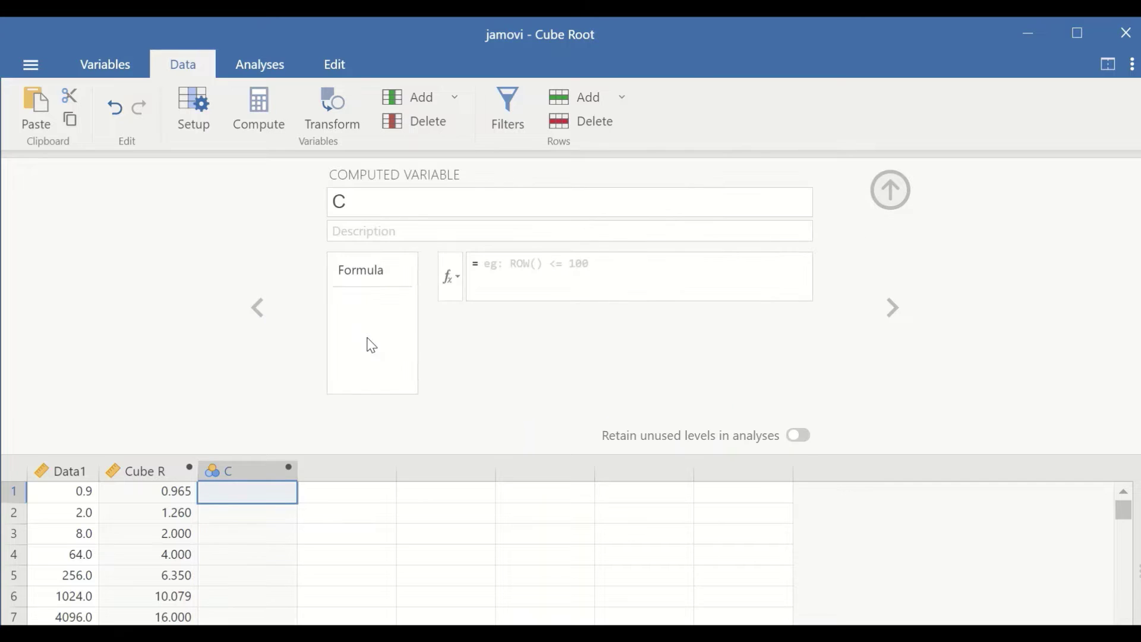
double_click(361, 203)
drag(339, 202, 286, 204)
key(BackSpace)
text(Inv)
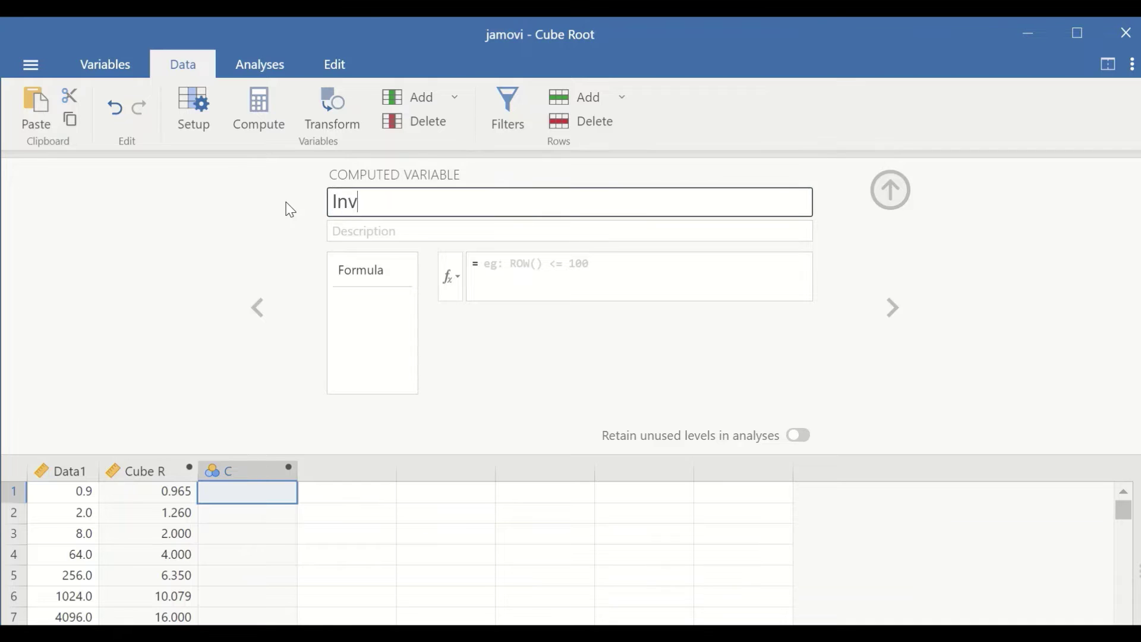
text(erse)
key(Return)
Set the Inverse formula to `Cube R`^3, reproducing Data1's values from 0.9 to 90000.0.
click(447, 275)
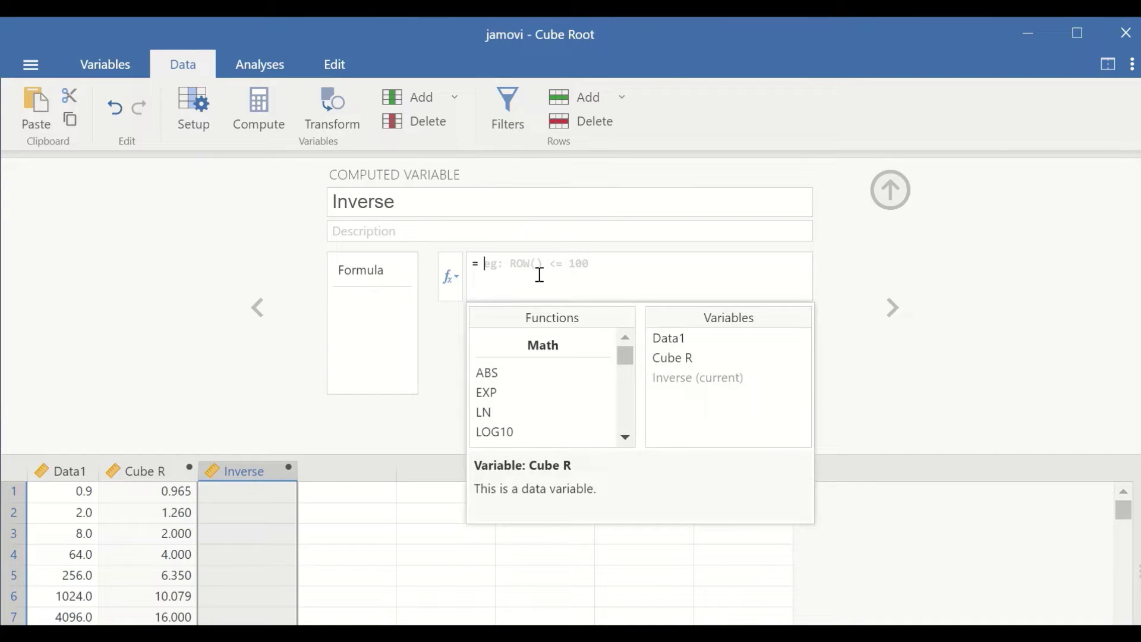
double_click(713, 360)
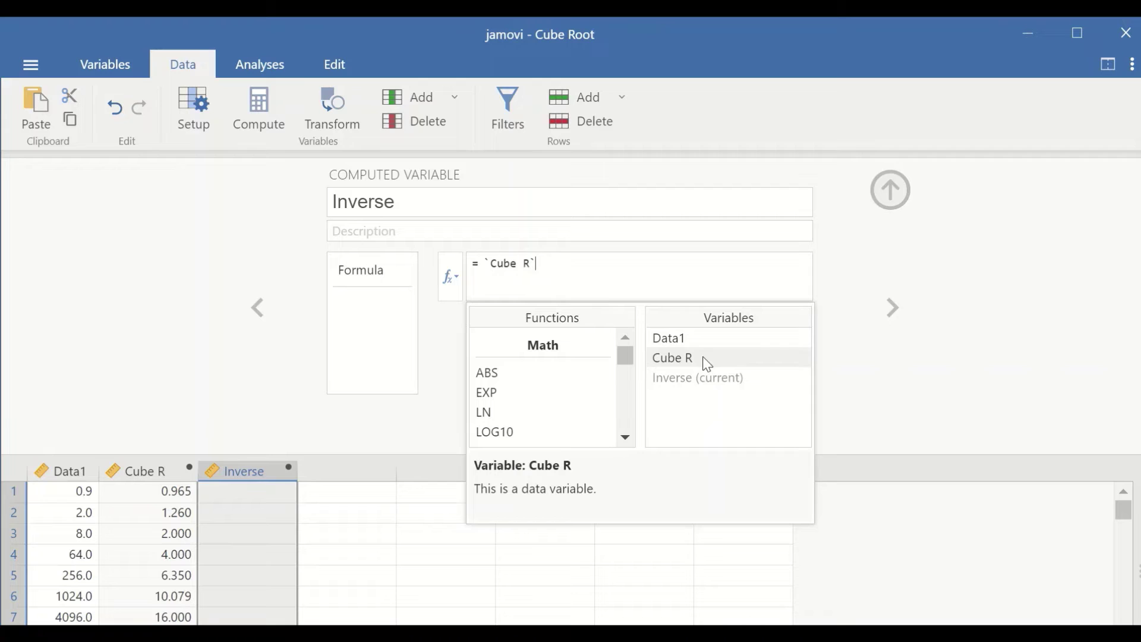
click(610, 294)
text(^)
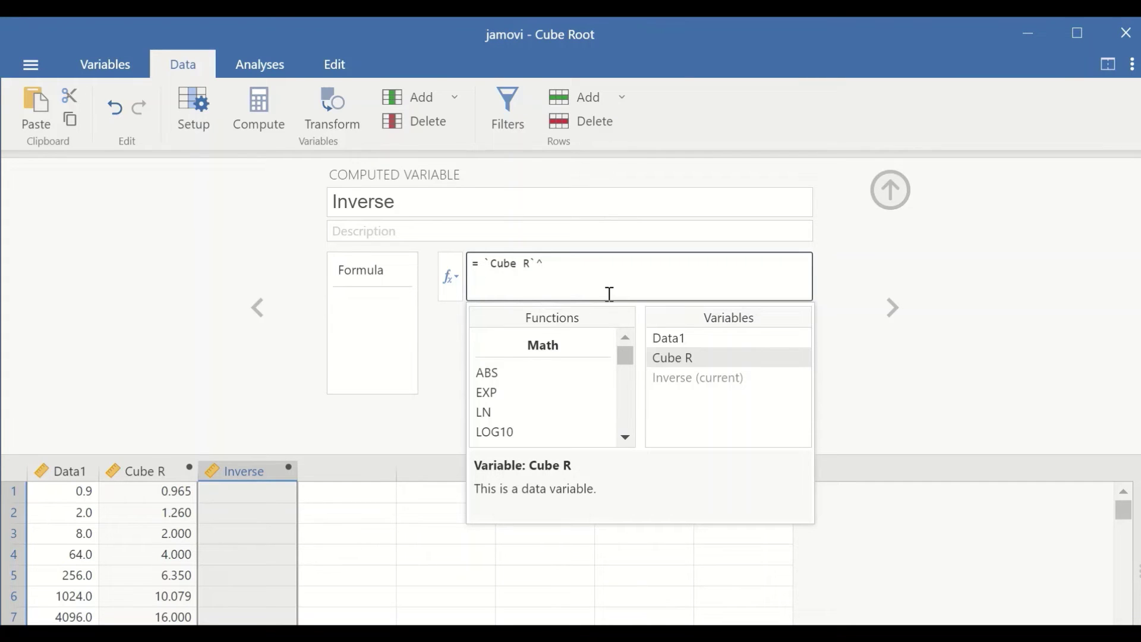
text(3)
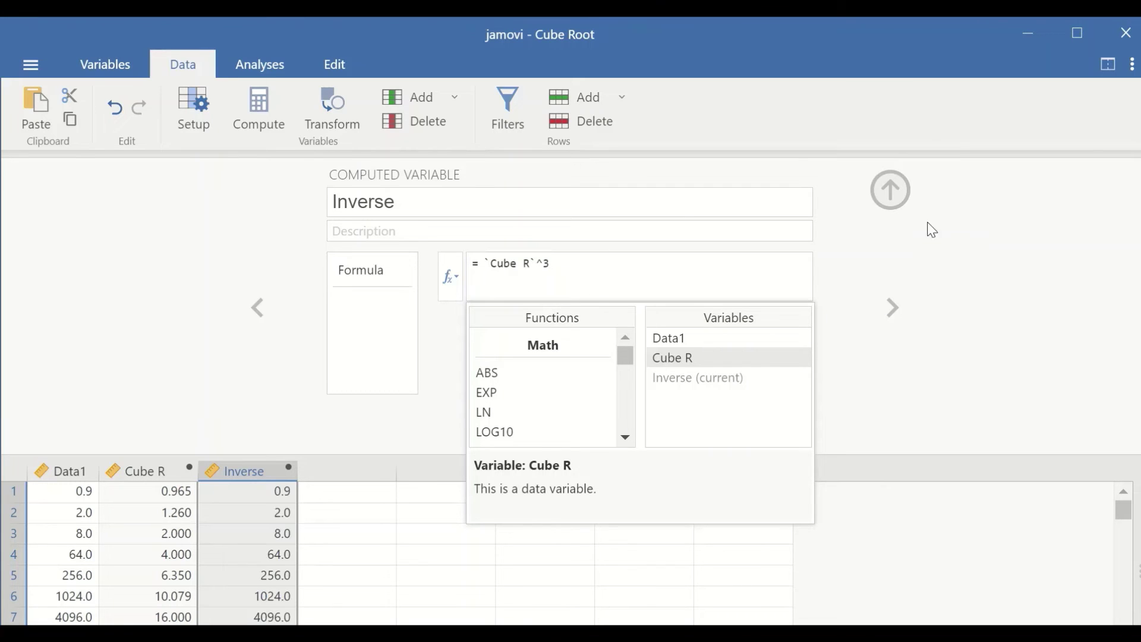
click(889, 190)
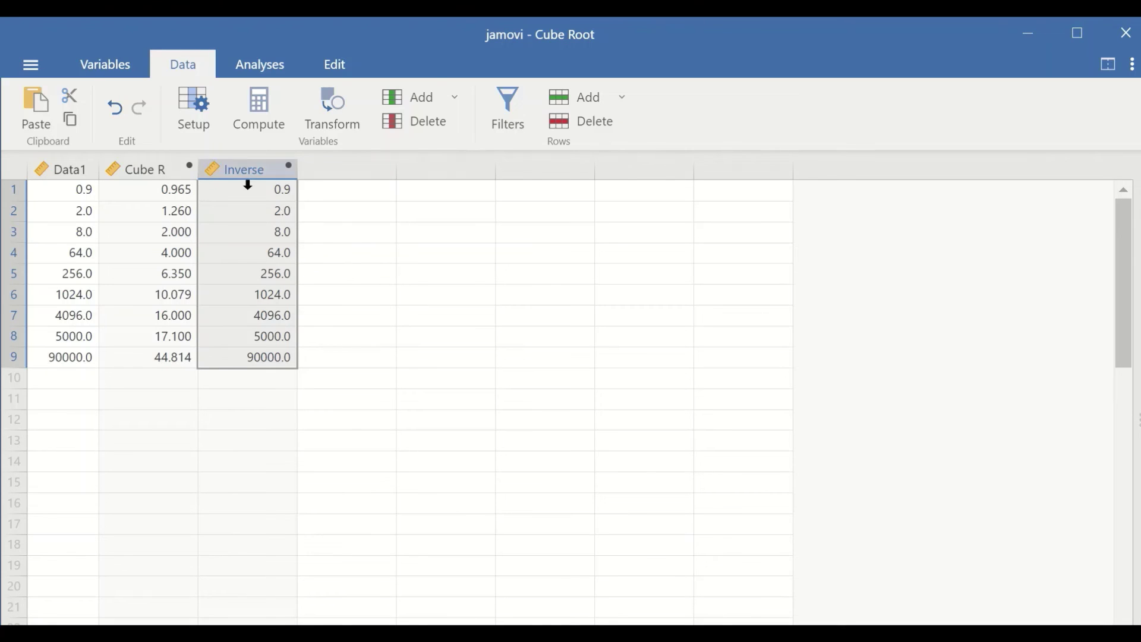
click(340, 232)
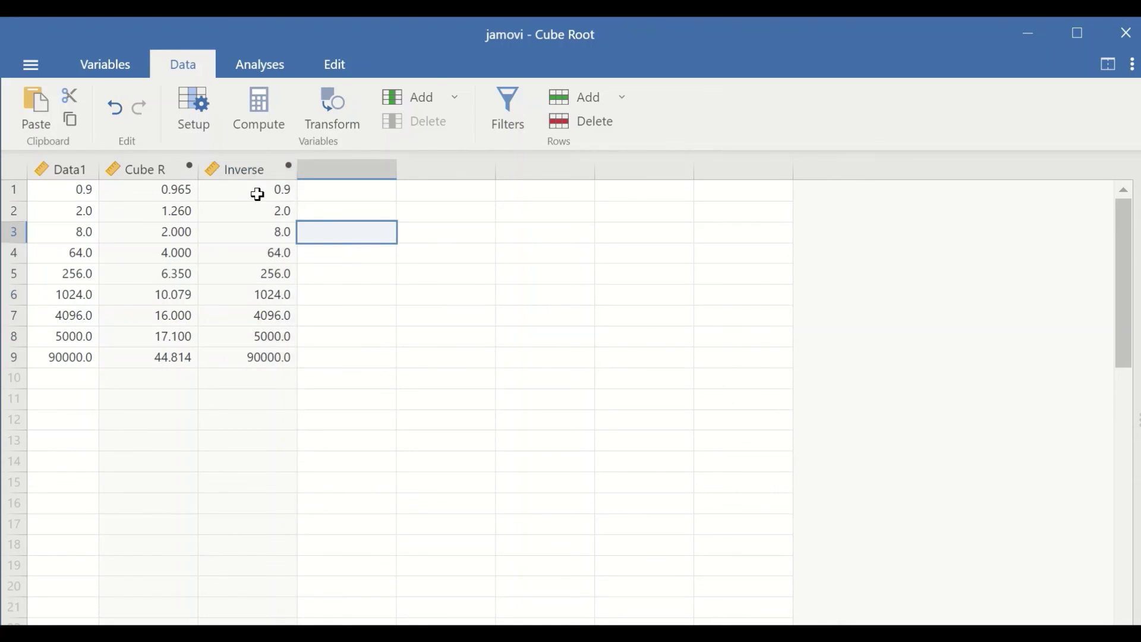